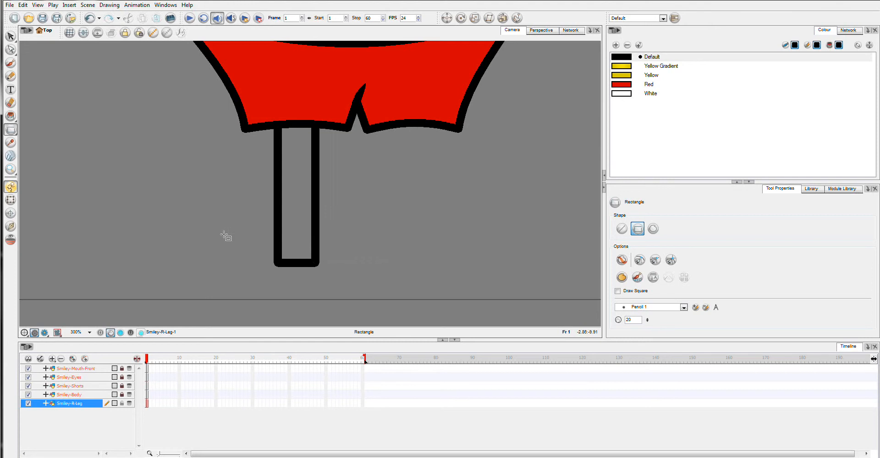
# Add a contour point midway along each long side of the rectangular leg outline
pyautogui.click(11, 50)
pyautogui.click(281, 177)
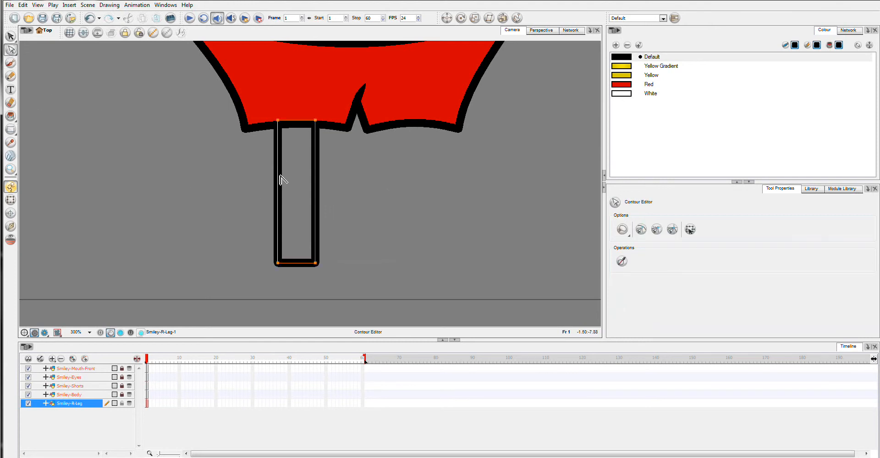
pyautogui.click(278, 185)
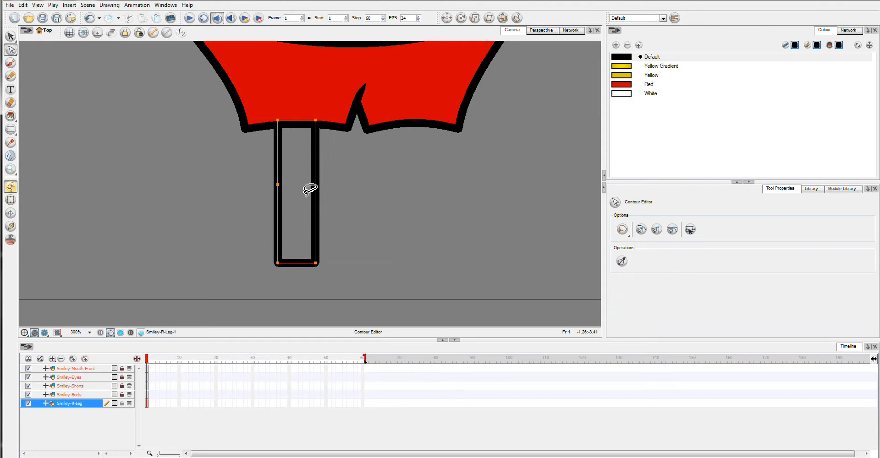
pyautogui.click(315, 187)
# Raise the leg's two top corners behind the shorts, flare the right corner outward, and arch the top edge upward
pyautogui.moveTo(316, 120); pyautogui.dragTo(281, 114)
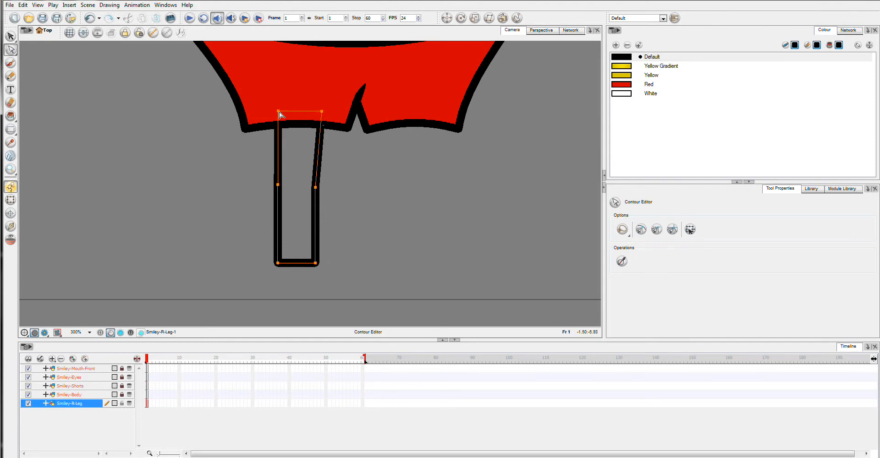
pyautogui.click(319, 86)
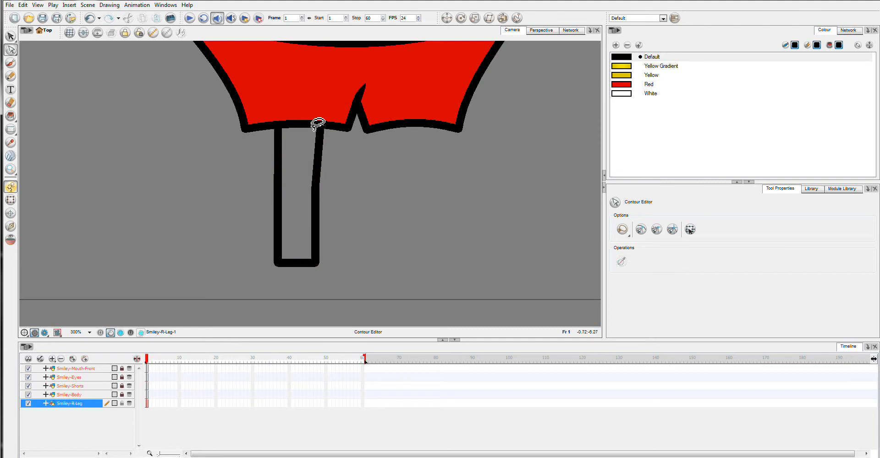
pyautogui.click(323, 137)
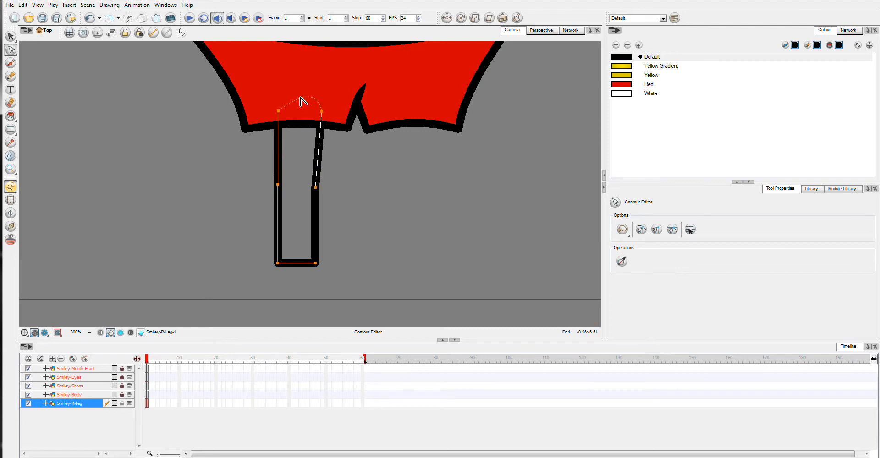
pyautogui.click(292, 96)
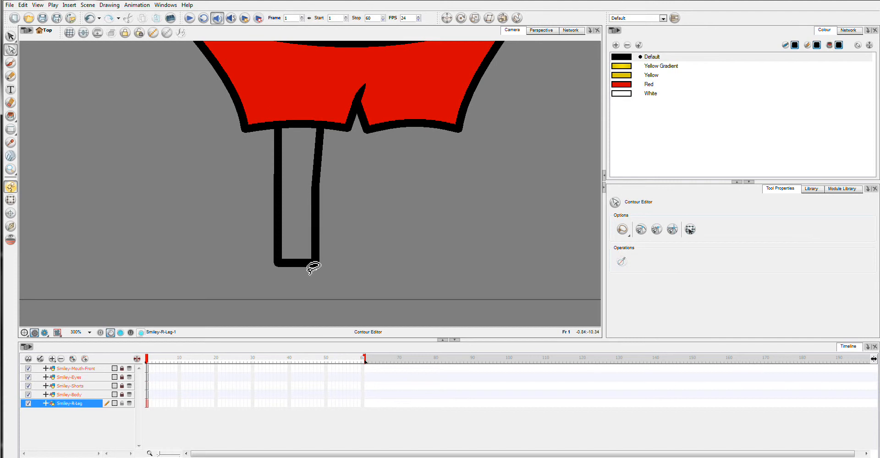
# Bend the leg by shifting its two knee points slightly left and its two bottom corner points slightly right
pyautogui.click(318, 185)
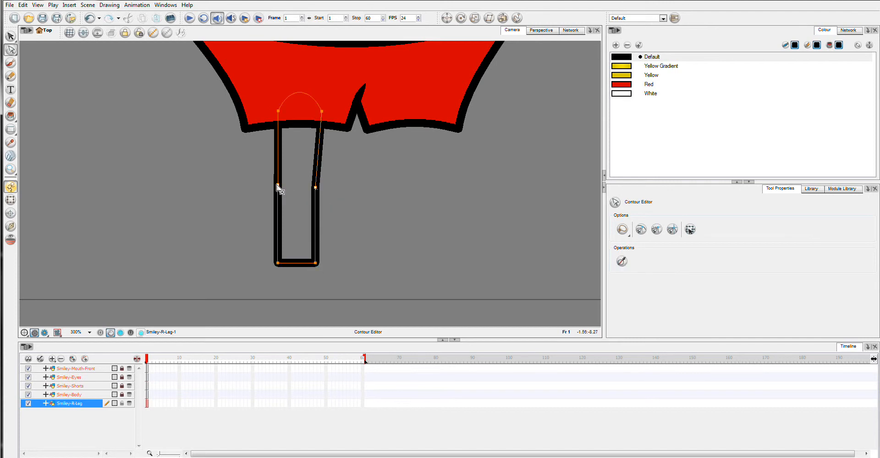
pyautogui.moveTo(279, 186); pyautogui.dragTo(275, 184)
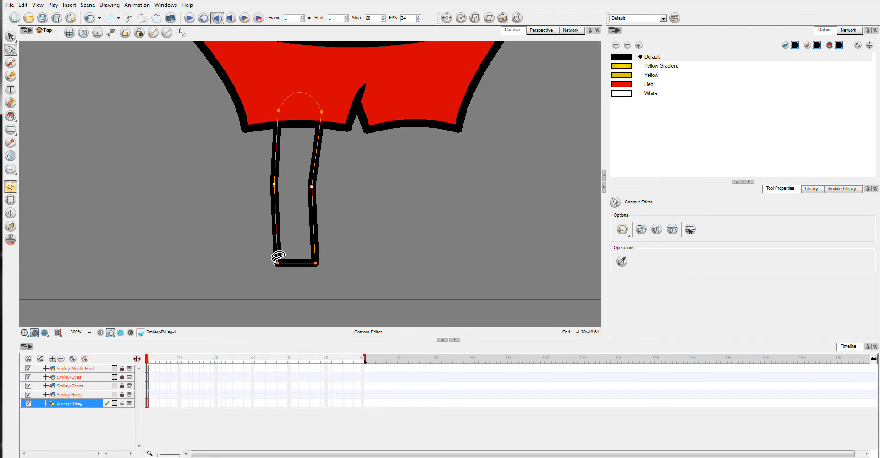
pyautogui.moveTo(276, 264); pyautogui.dragTo(318, 264)
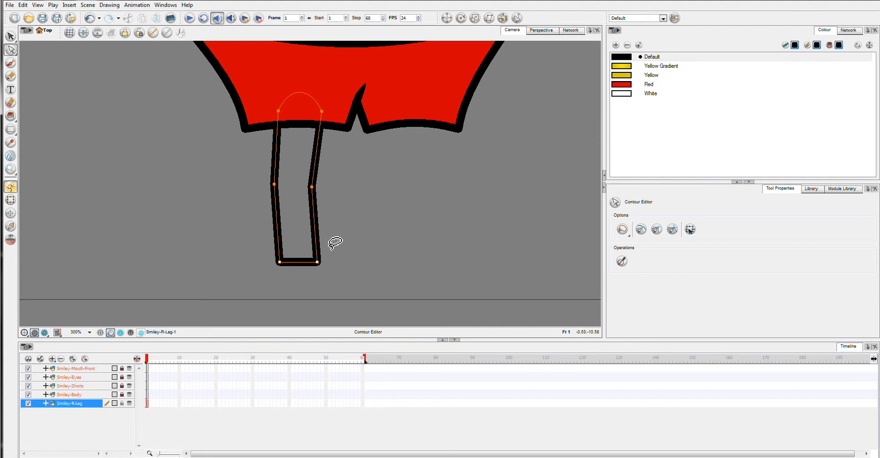
pyautogui.click(331, 244)
# Curve the leg's long side contours above and below the knee, bulging the outer side to the left
pyautogui.click(291, 260)
pyautogui.moveTo(277, 143); pyautogui.dragTo(319, 154)
pyautogui.click(334, 226)
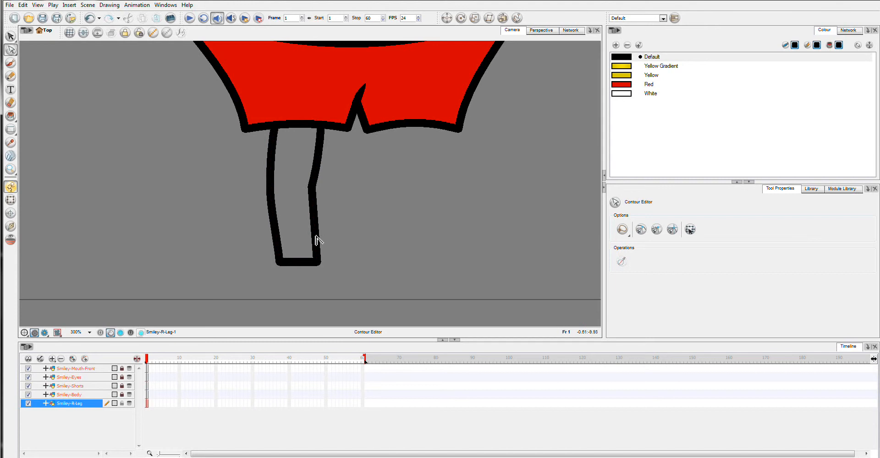
pyautogui.click(316, 241)
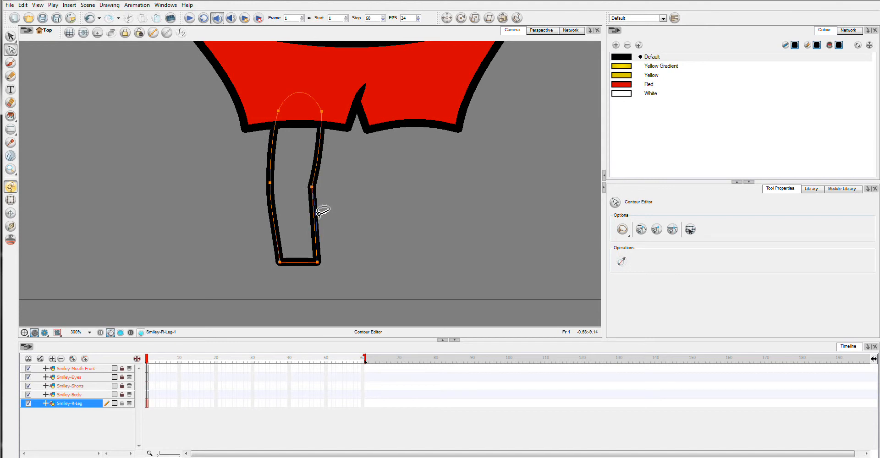
pyautogui.moveTo(318, 215); pyautogui.dragTo(273, 227)
pyautogui.click(275, 225)
pyautogui.click(349, 225)
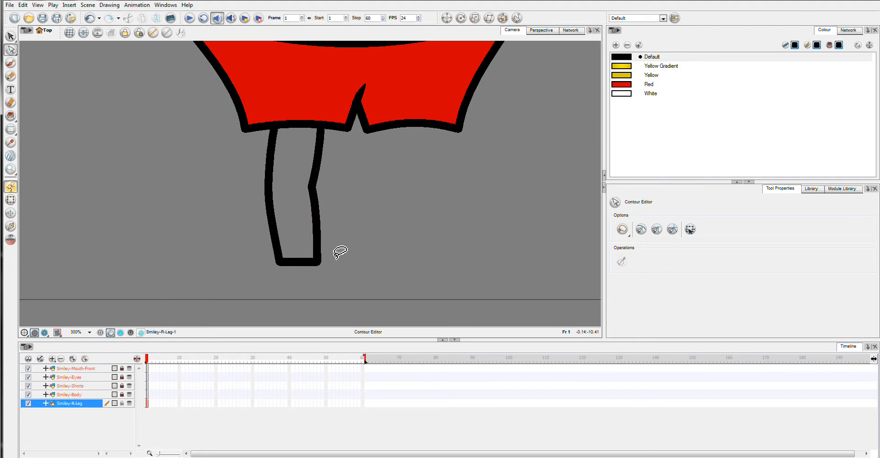
# Fill the inside of the leg with the Yellow colour
pyautogui.click(637, 76)
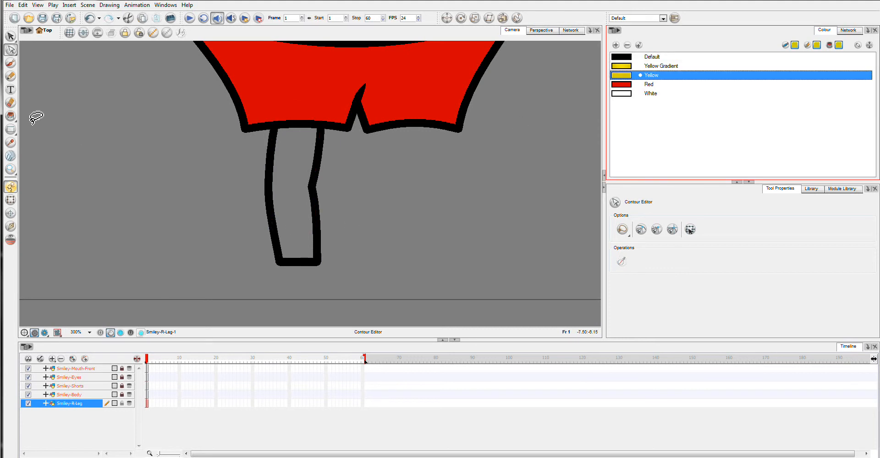
pyautogui.click(12, 117)
pyautogui.click(284, 227)
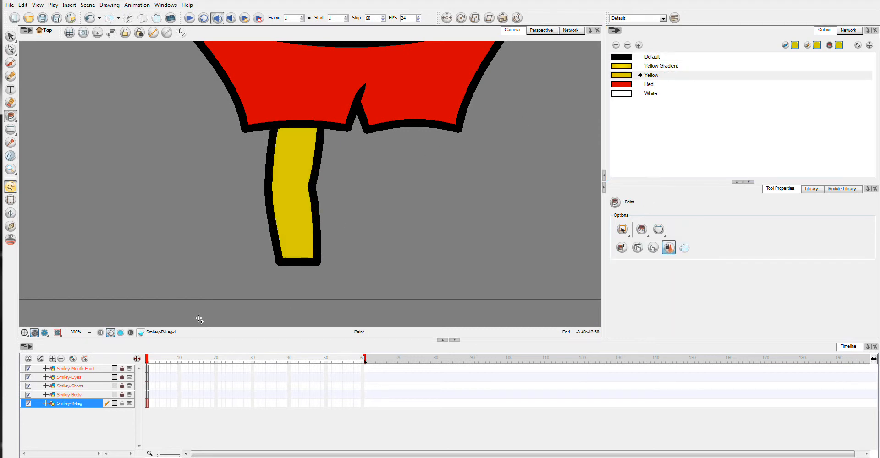
# Add a drawing layer named Smiley-R-Shoe above Smiley-R-Leg, and lock the leg layer
pyautogui.click(52, 360)
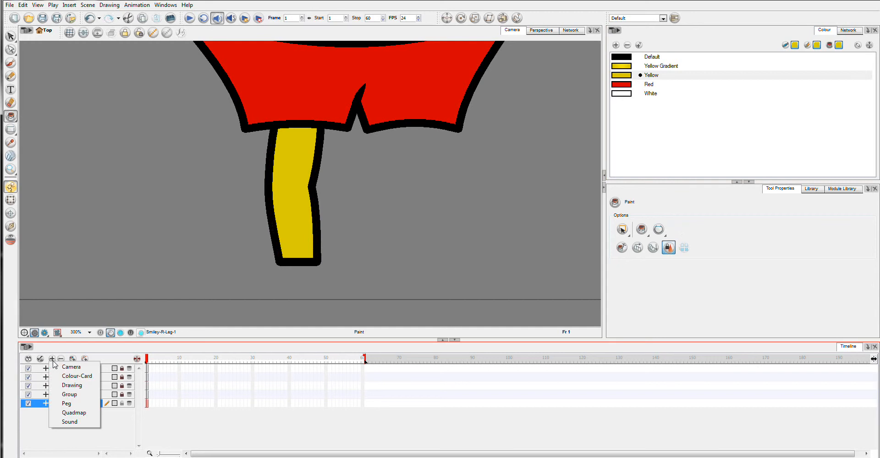
pyautogui.click(92, 390)
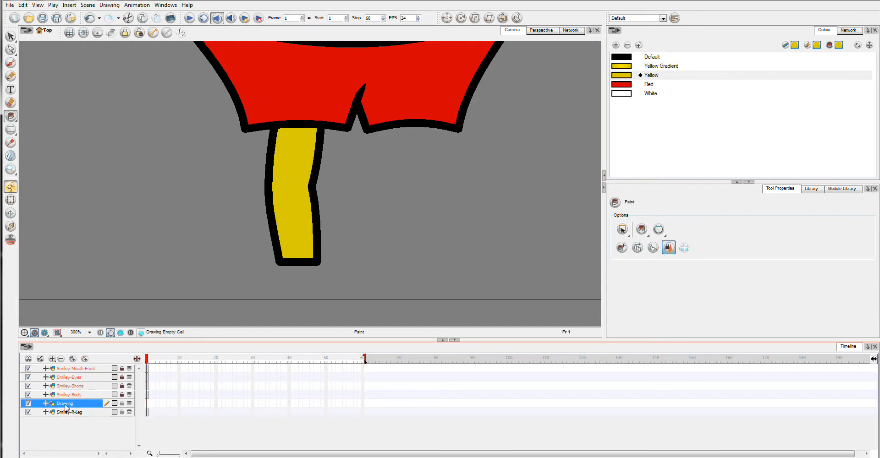
pyautogui.doubleClick(70, 404)
pyautogui.hotkey('ctrl', 'a')
pyautogui.press('Return')
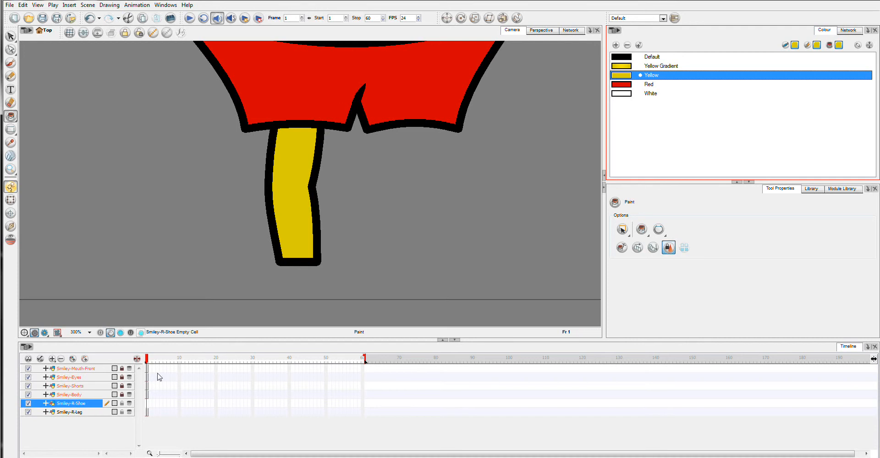
pyautogui.click(122, 415)
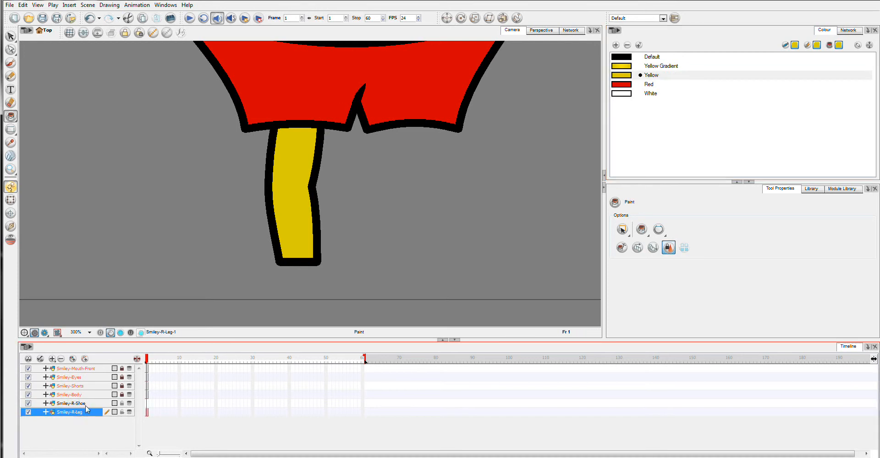
pyautogui.click(67, 403)
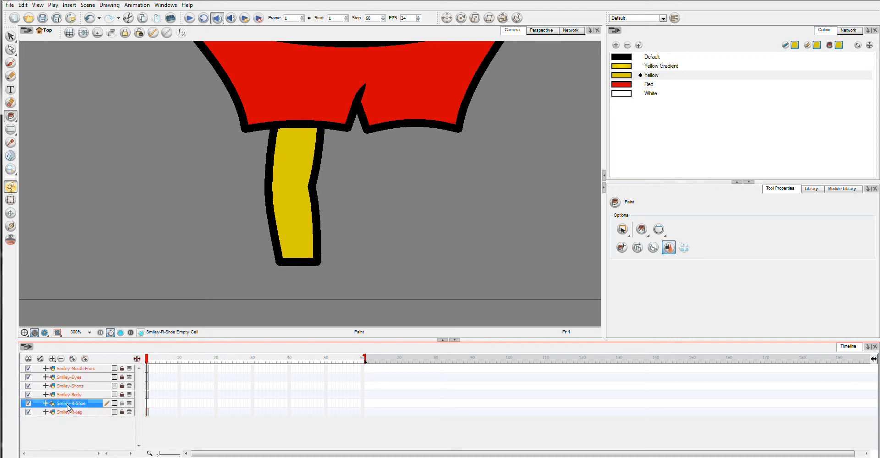
# Unlock the Smiley-R-Leg layer to nudge the leg artwork slightly to the right, and relock the layer
pyautogui.click(108, 414)
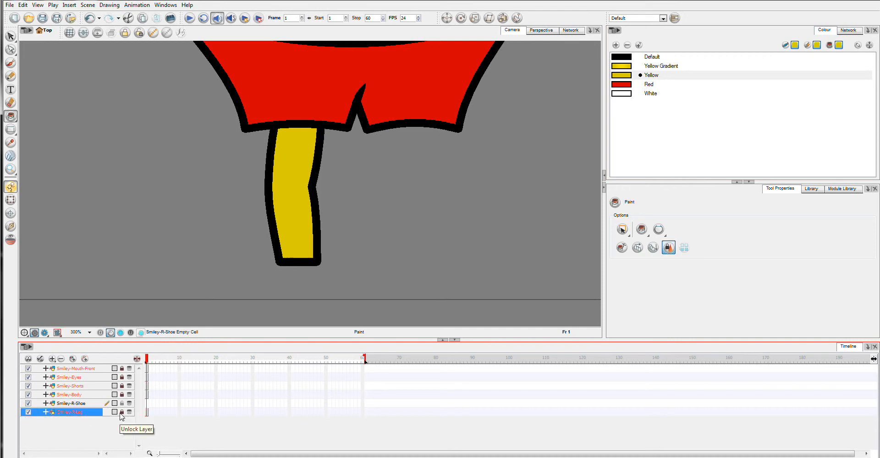
pyautogui.click(10, 37)
pyautogui.moveTo(303, 149)
pyautogui.mouseDown()
pyautogui.moveTo(250, 216)
pyautogui.moveTo(302, 219)
pyautogui.moveTo(328, 158)
pyautogui.mouseUp()
pyautogui.press('Right')
pyautogui.press('Right')
pyautogui.press('Right')
pyautogui.press('Right')
pyautogui.press('Right')
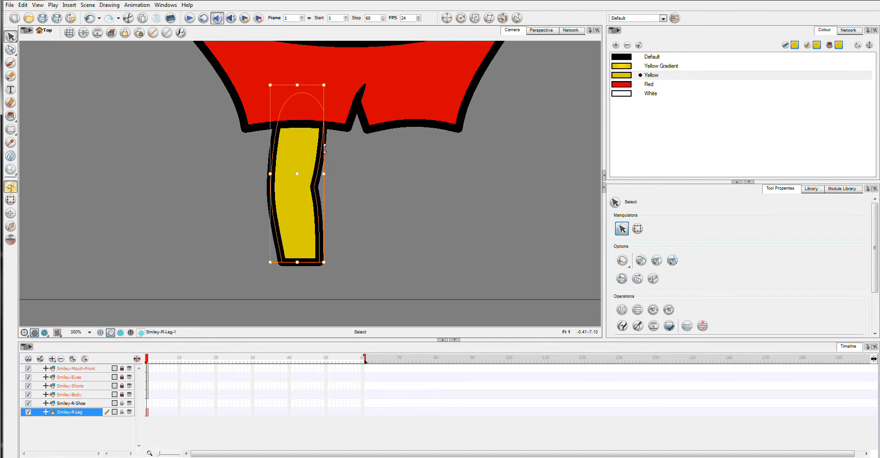
pyautogui.press('Right')
pyautogui.press('Right')
pyautogui.press('Right')
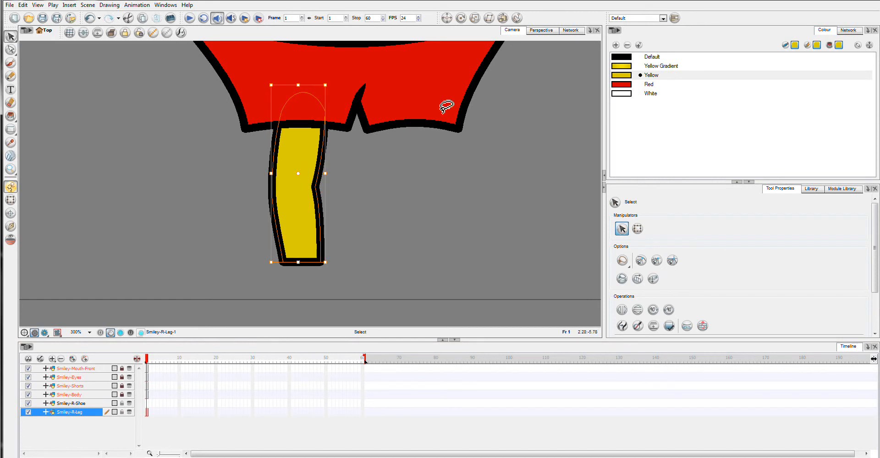
pyautogui.click(404, 219)
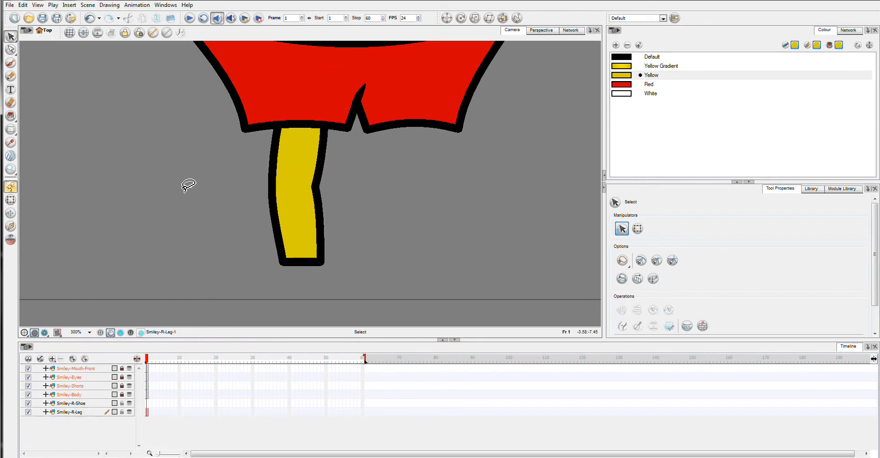
pyautogui.click(122, 412)
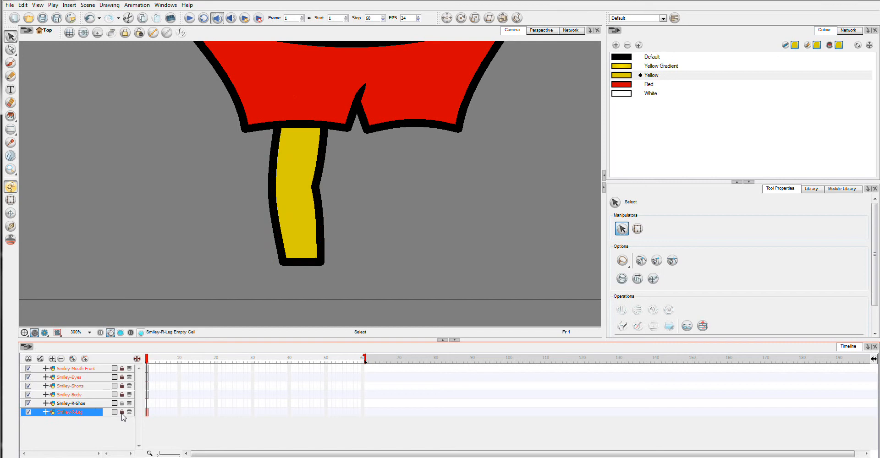
# Draw a wide rectangle in the Default black on the Smiley-R-Shoe layer, from the leg's bottom end down to the ground line
pyautogui.click(86, 405)
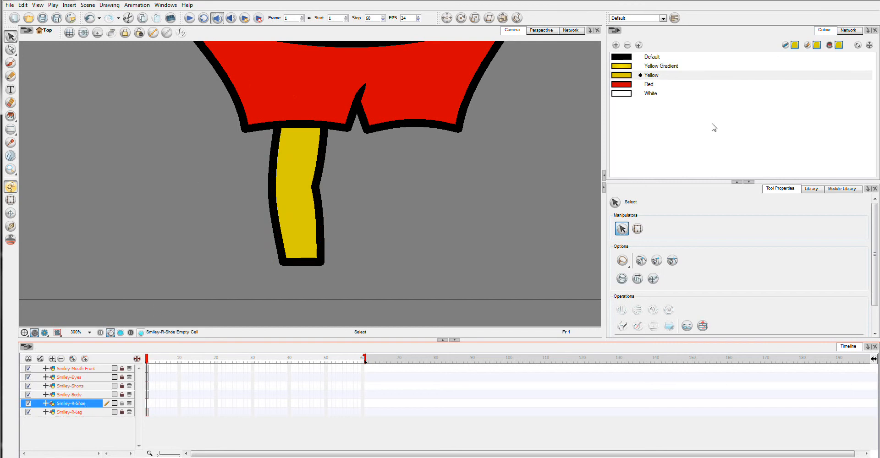
pyautogui.click(627, 57)
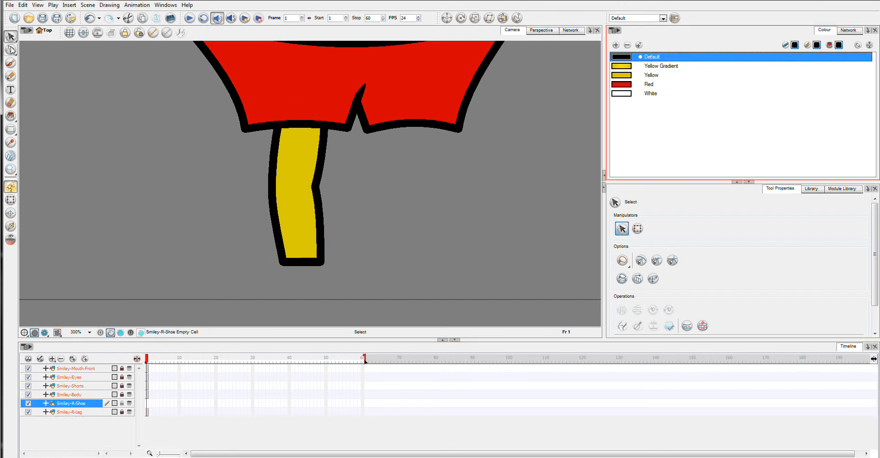
pyautogui.click(10, 130)
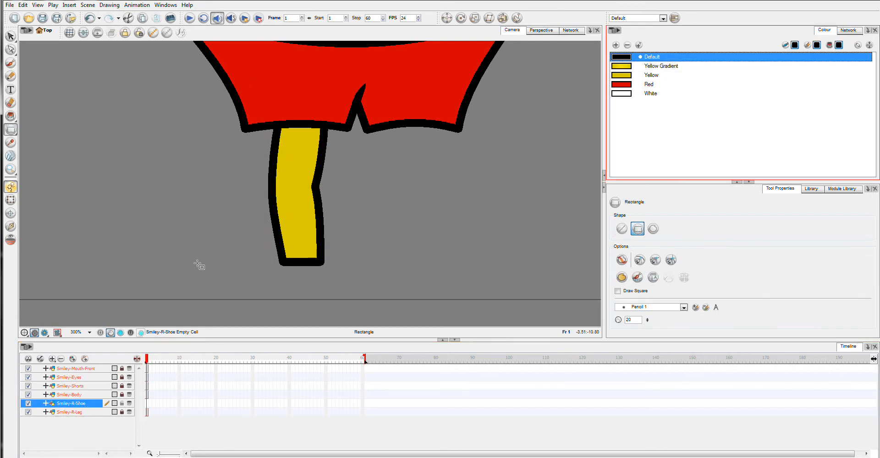
pyautogui.moveTo(189, 252); pyautogui.dragTo(338, 300)
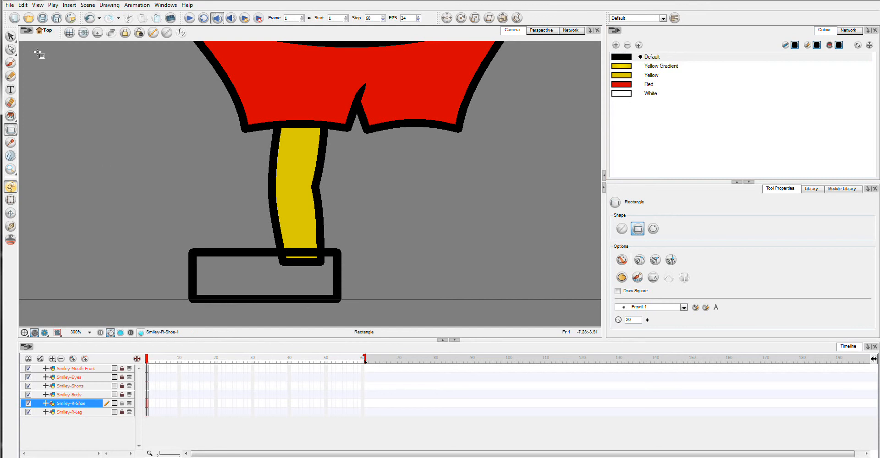
# Add two contour points on the shoe rectangle's top edge and pull the one nearer the toe up into a peak
pyautogui.click(10, 49)
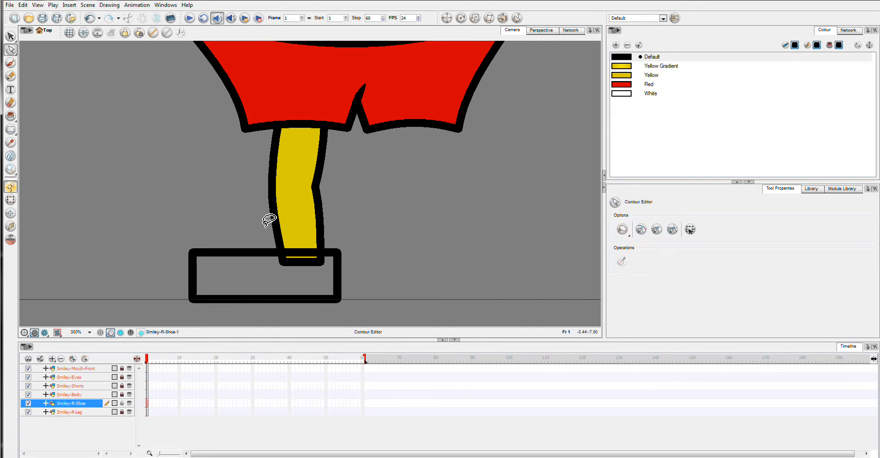
pyautogui.click(267, 254)
pyautogui.click(272, 253)
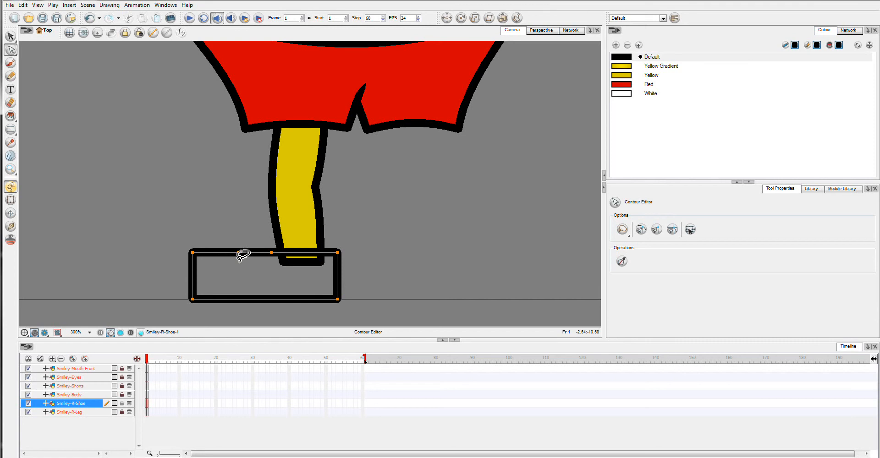
pyautogui.click(240, 236)
pyautogui.moveTo(238, 256); pyautogui.dragTo(227, 226)
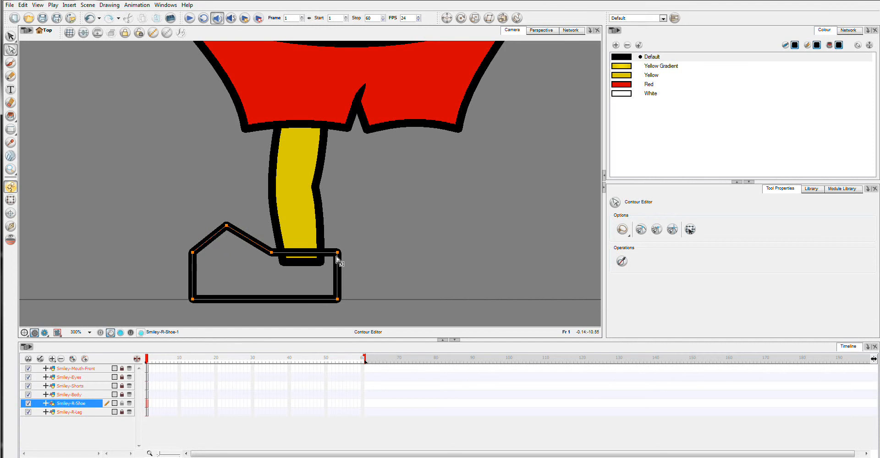
# Shift the shoe's heel edge slightly inward toward the leg
pyautogui.click(346, 278)
pyautogui.moveTo(347, 306)
pyautogui.mouseDown()
pyautogui.moveTo(320, 276)
pyautogui.moveTo(328, 246)
pyautogui.moveTo(350, 270)
pyautogui.moveTo(346, 320)
pyautogui.moveTo(335, 300)
pyautogui.mouseUp()
pyautogui.click(367, 307)
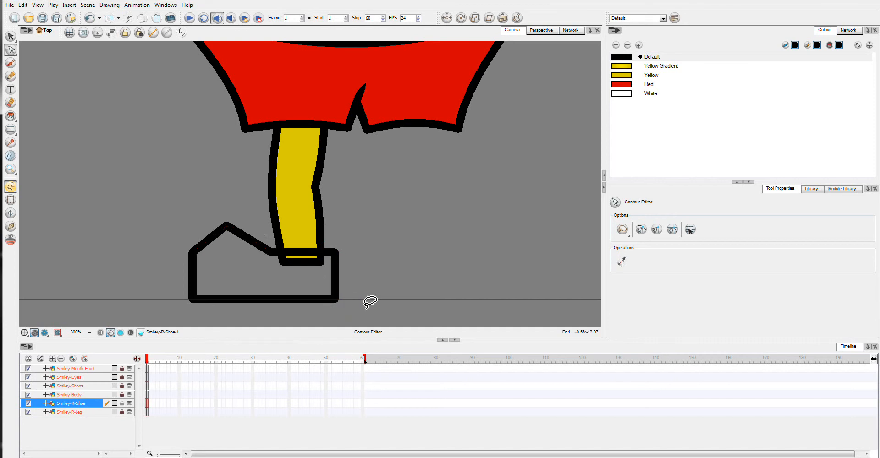
# Round the shoe's toe by curving both slopes of the peak and bulging the front edge outward
pyautogui.moveTo(246, 242); pyautogui.dragTo(255, 222)
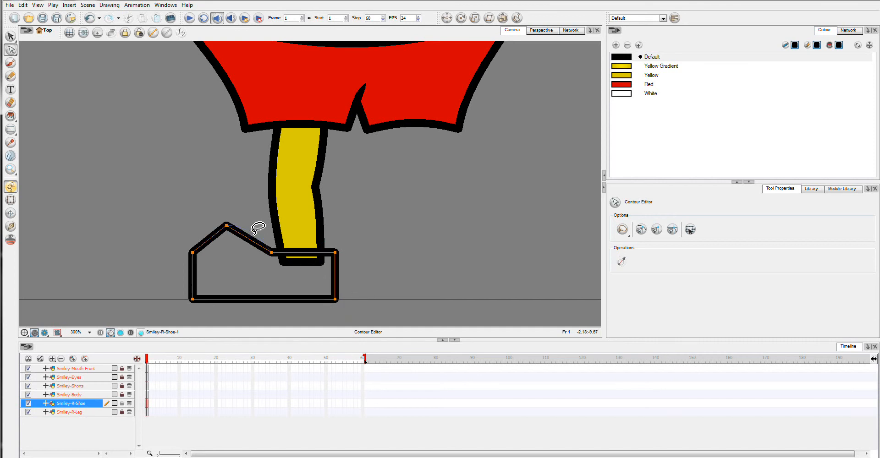
pyautogui.click(204, 236)
pyautogui.moveTo(199, 240); pyautogui.dragTo(198, 233)
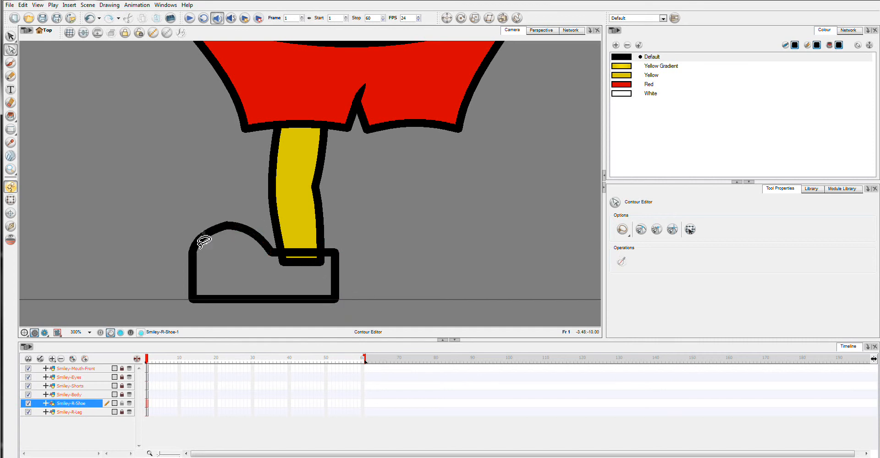
pyautogui.click(193, 287)
pyautogui.moveTo(189, 279); pyautogui.dragTo(190, 289)
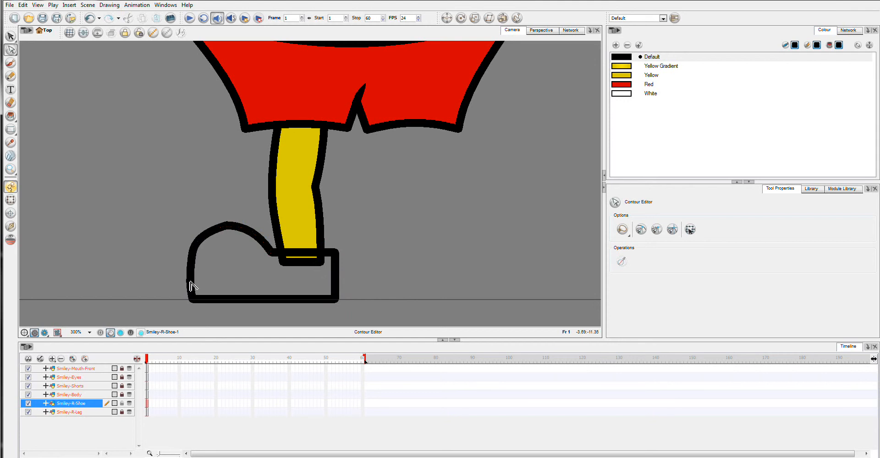
# Move the peak point on top of the shoe's toe slightly forward and down
pyautogui.click(228, 227)
pyautogui.moveTo(228, 227); pyautogui.dragTo(221, 231)
pyautogui.click(227, 268)
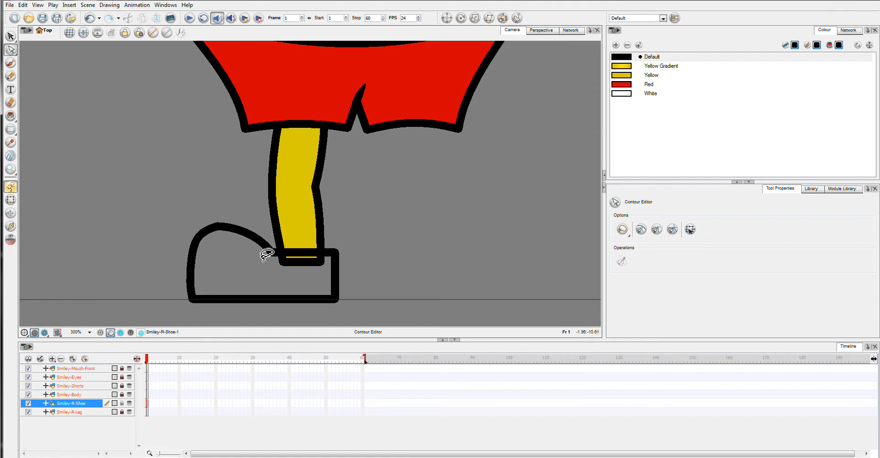
pyautogui.click(219, 228)
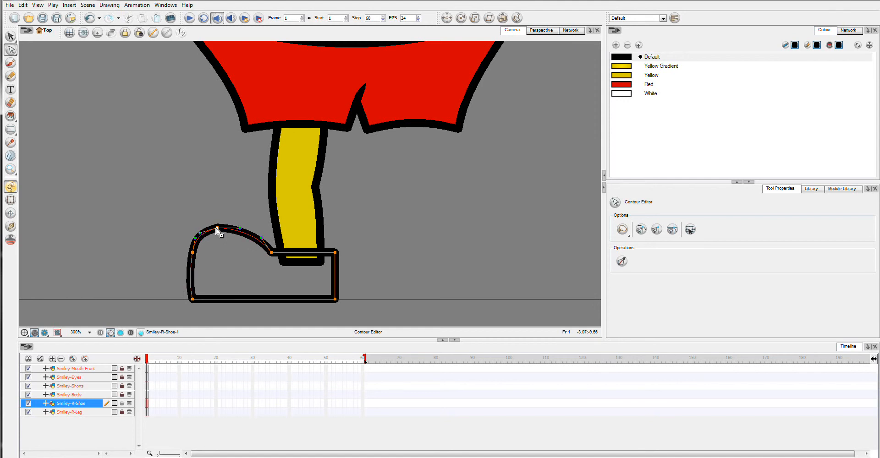
pyautogui.moveTo(216, 228); pyautogui.dragTo(218, 229)
pyautogui.click(236, 271)
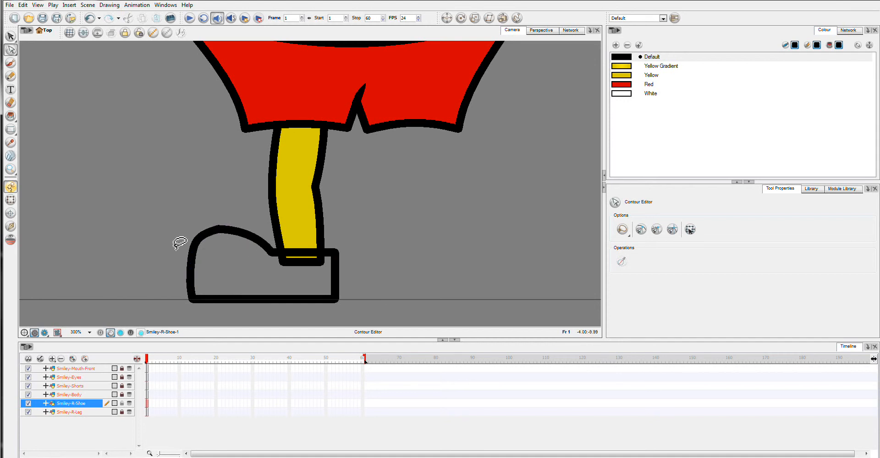
pyautogui.click(211, 226)
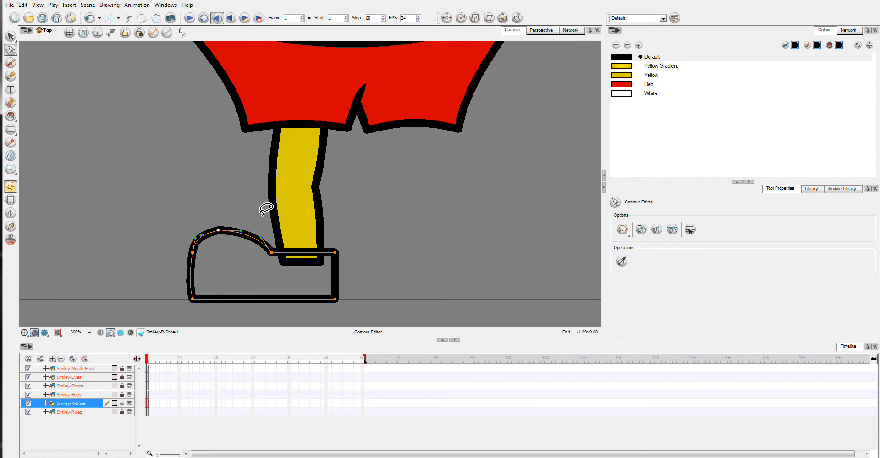
pyautogui.click(214, 198)
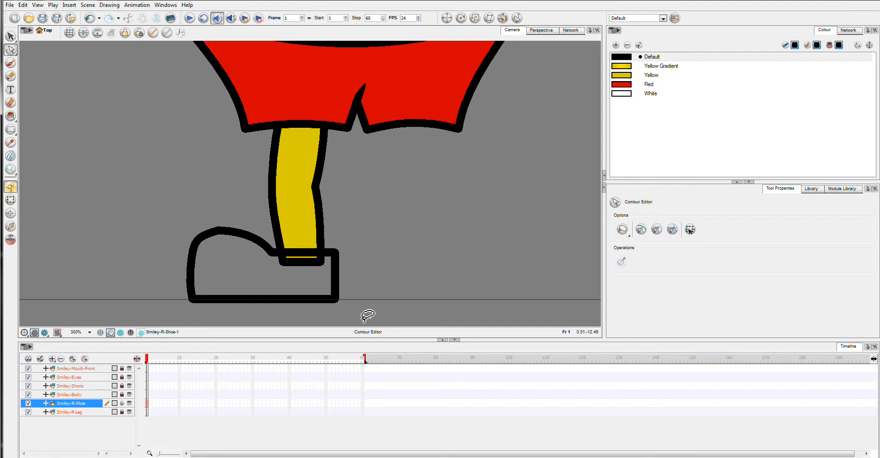
# Nudge the toe's peak point up by a small amount
pyautogui.click(288, 259)
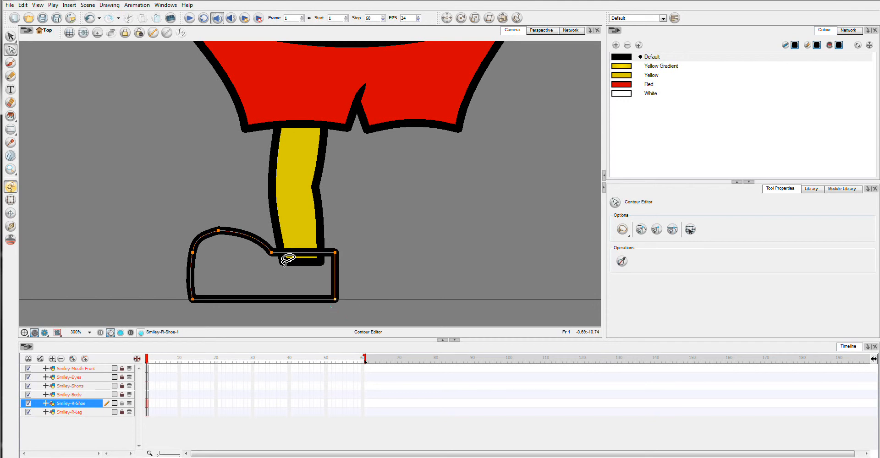
pyautogui.click(219, 231)
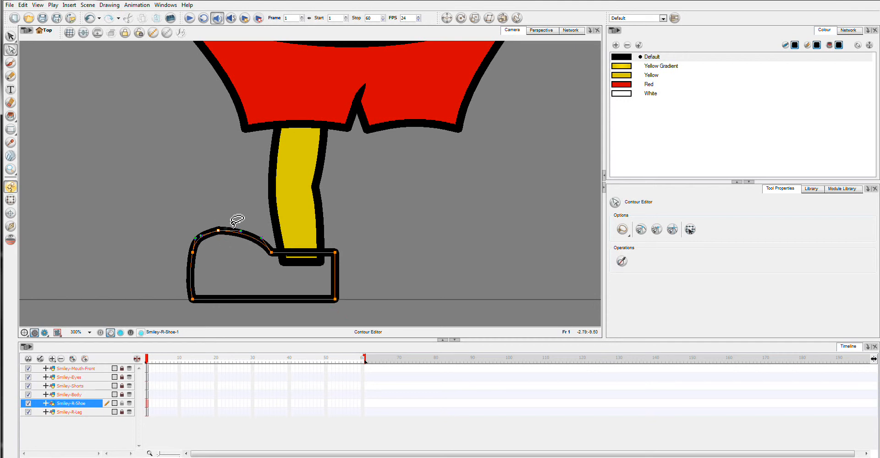
pyautogui.press('Up')
pyautogui.press('Up')
pyautogui.press('Up')
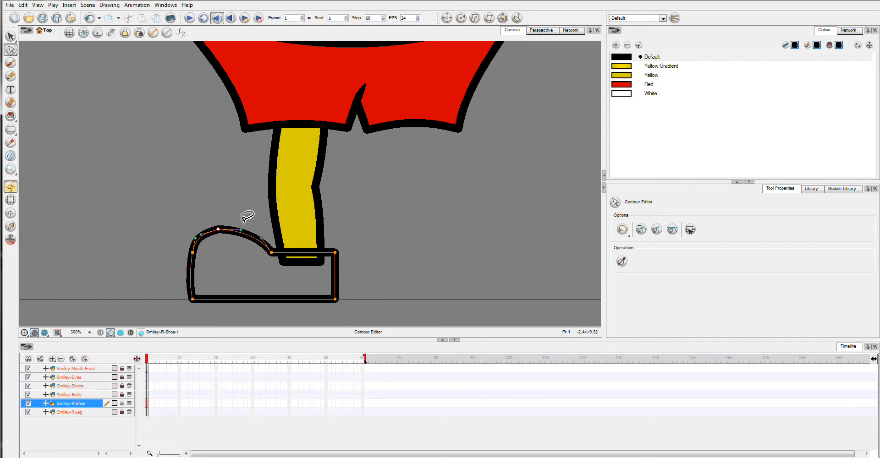
pyautogui.click(417, 278)
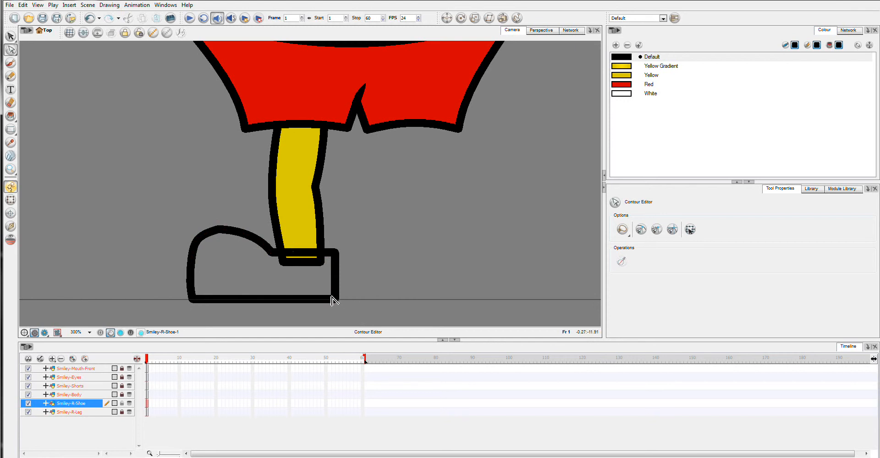
# Narrow the shoe's heel by moving both heel corner points slightly further inward
pyautogui.moveTo(335, 305)
pyautogui.mouseDown()
pyautogui.moveTo(328, 262)
pyautogui.moveTo(331, 255)
pyautogui.moveTo(342, 307)
pyautogui.moveTo(334, 238)
pyautogui.moveTo(341, 243)
pyautogui.mouseUp()
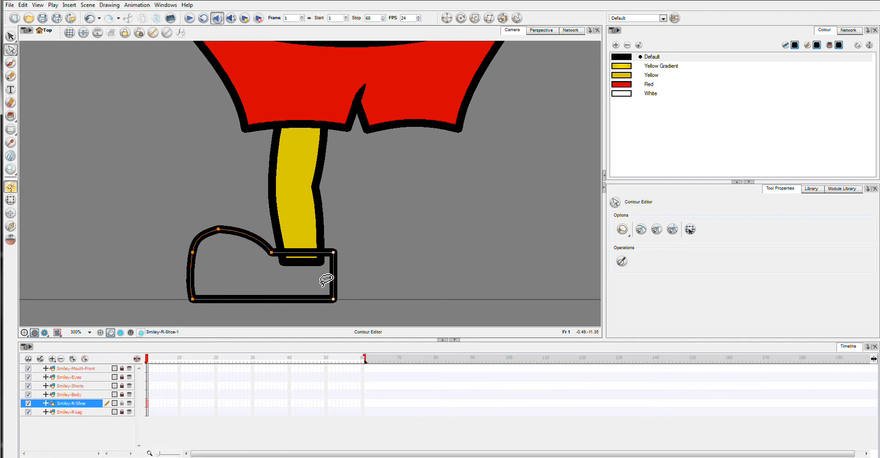
pyautogui.click(427, 269)
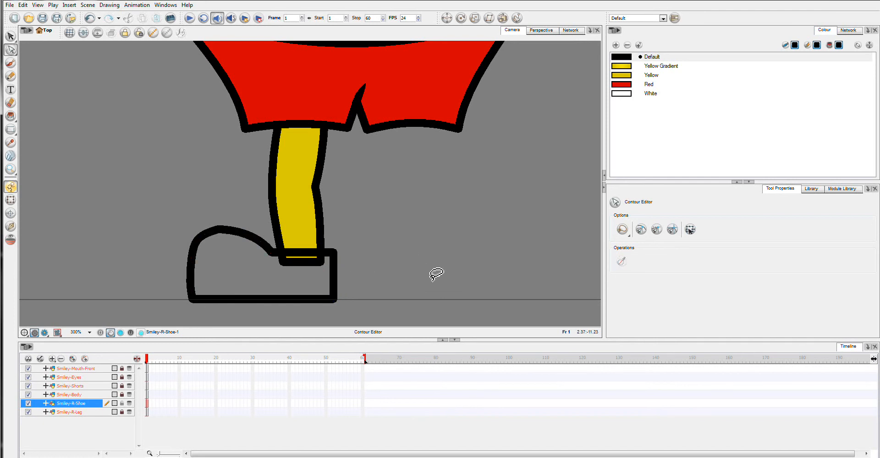
# Move the toe's upper front point slightly outward and shift its peak point a little toward the leg
pyautogui.click(194, 273)
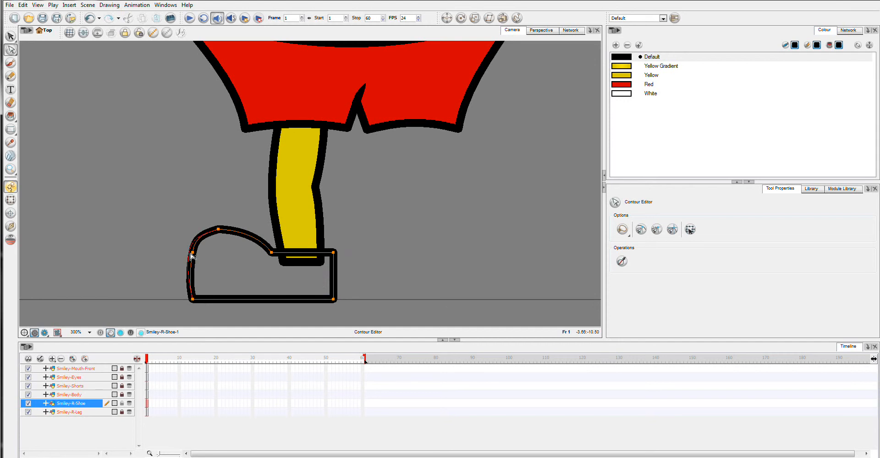
pyautogui.click(255, 269)
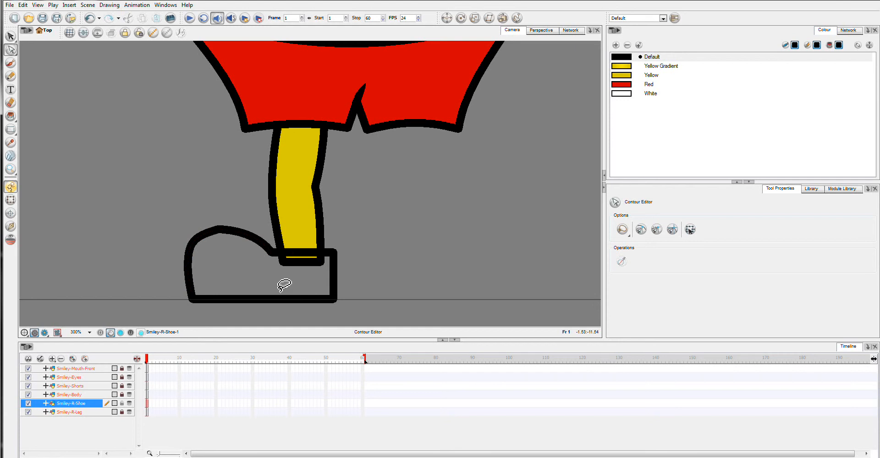
pyautogui.click(191, 255)
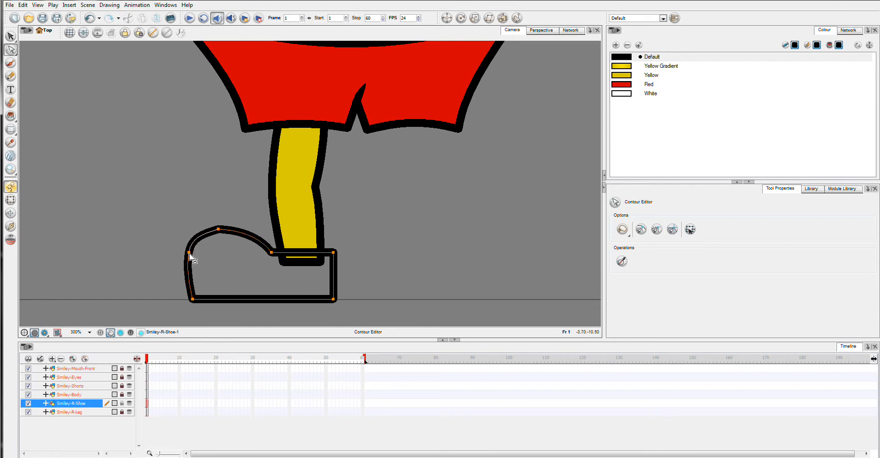
pyautogui.click(231, 269)
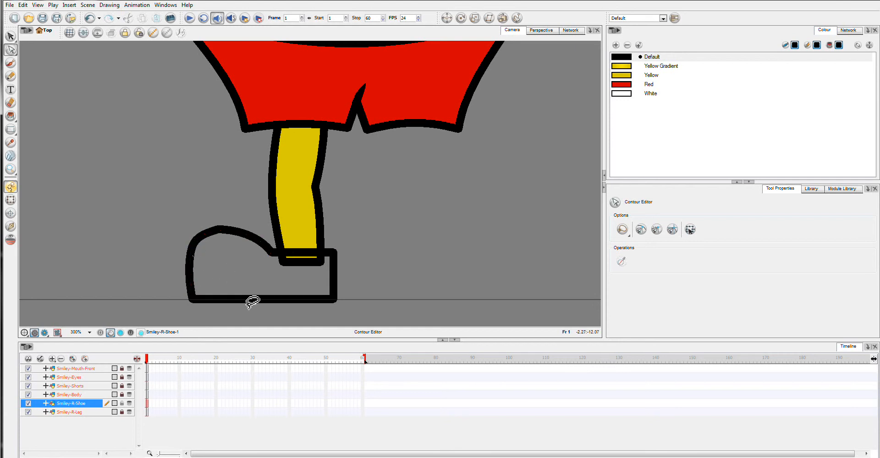
pyautogui.click(219, 232)
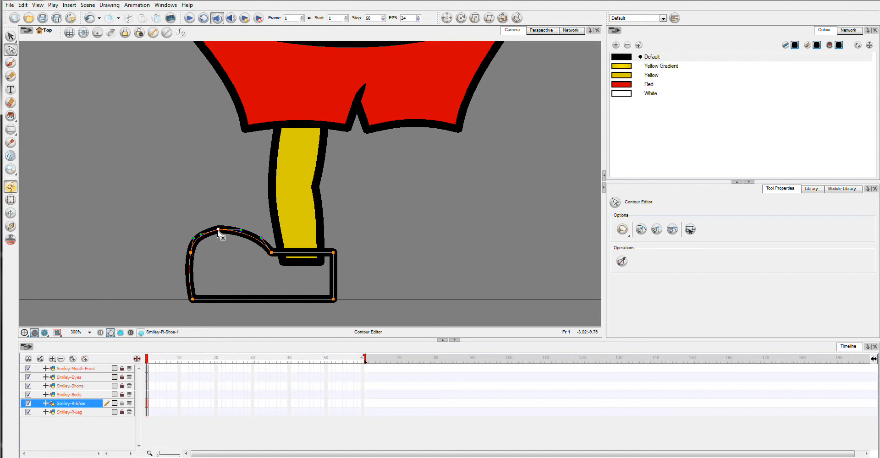
pyautogui.moveTo(217, 229); pyautogui.dragTo(220, 231)
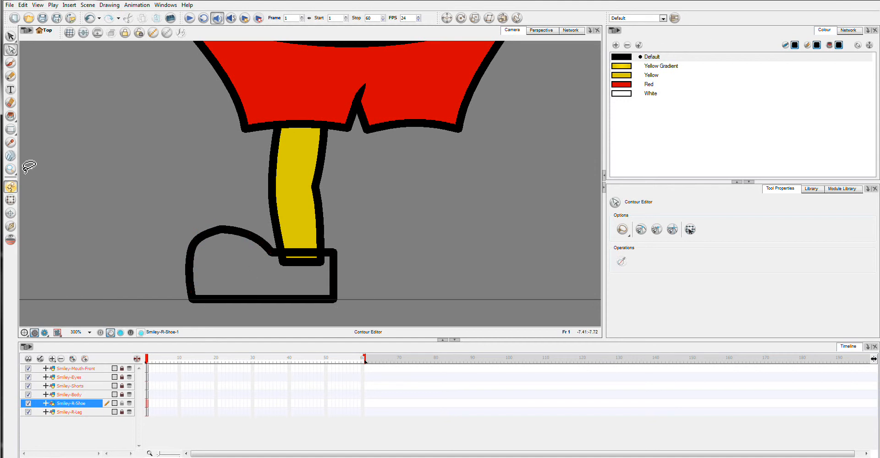
# Draw a straight horizontal line across the shoe just above its bottom edge to mark the sole
pyautogui.click(13, 136)
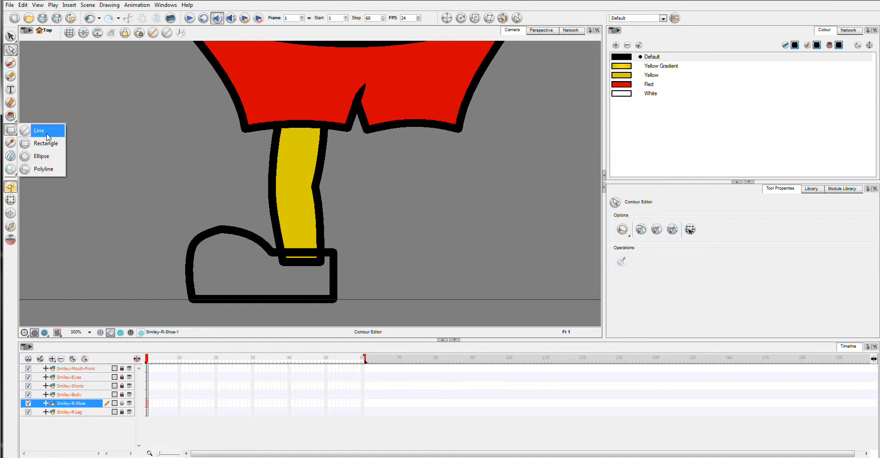
pyautogui.click(51, 131)
pyautogui.moveTo(192, 289); pyautogui.dragTo(332, 290)
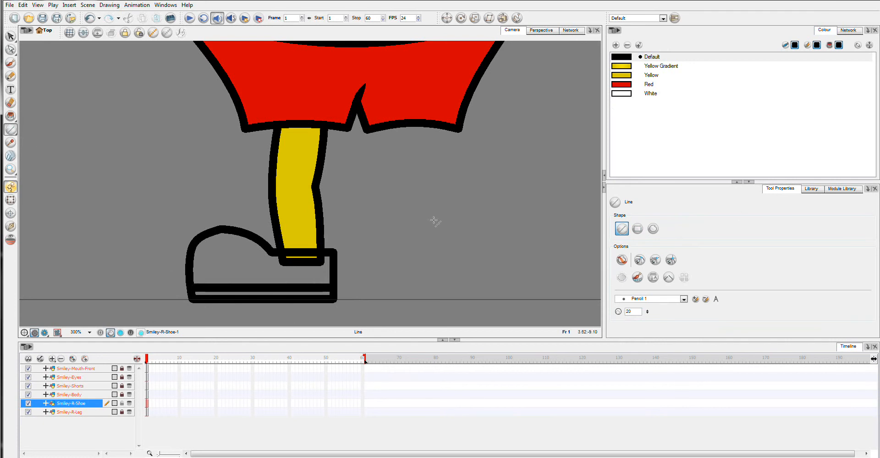
# Reduce the sole line's pencil thickness and move the line slightly down toward the shoe's bottom edge
pyautogui.click(10, 37)
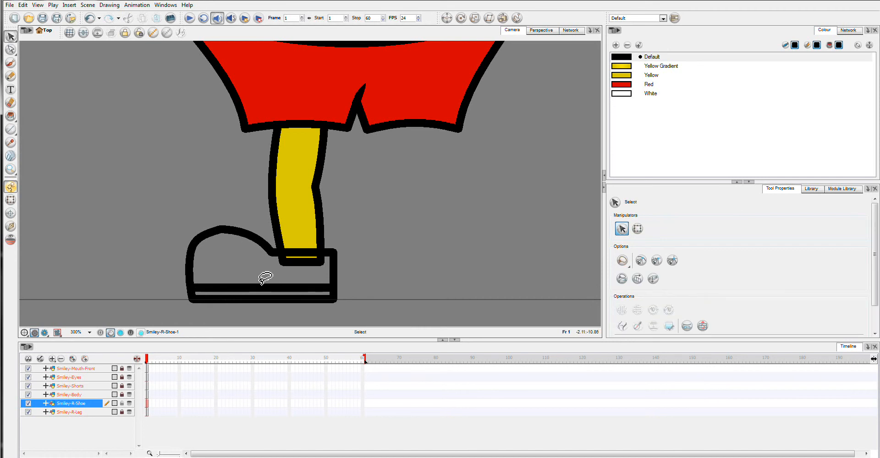
pyautogui.click(281, 287)
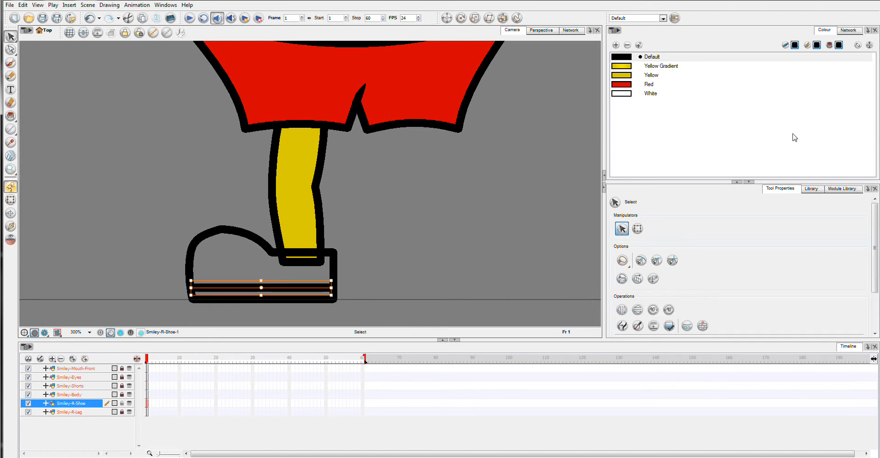
pyautogui.scroll(-3, 623, 321)
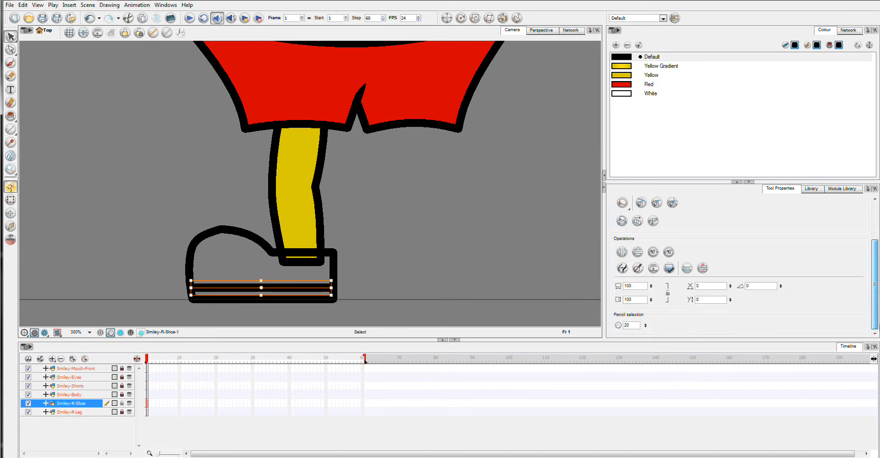
pyautogui.doubleClick(632, 326)
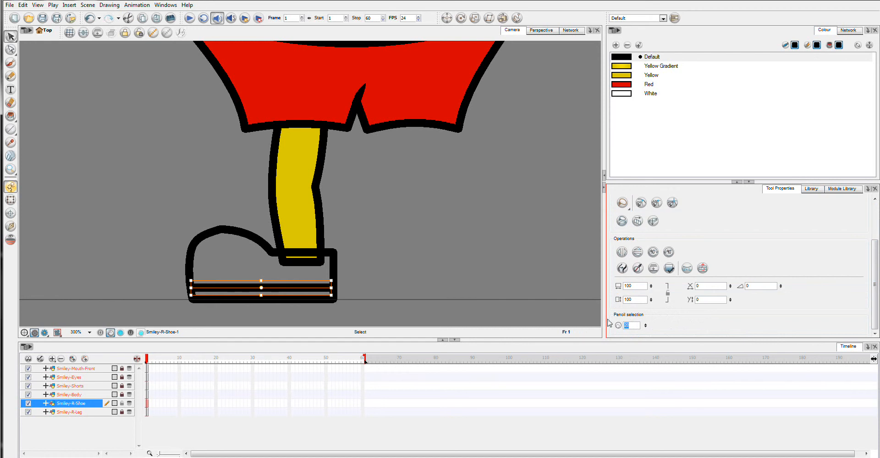
pyautogui.press('Return')
pyautogui.click(308, 277)
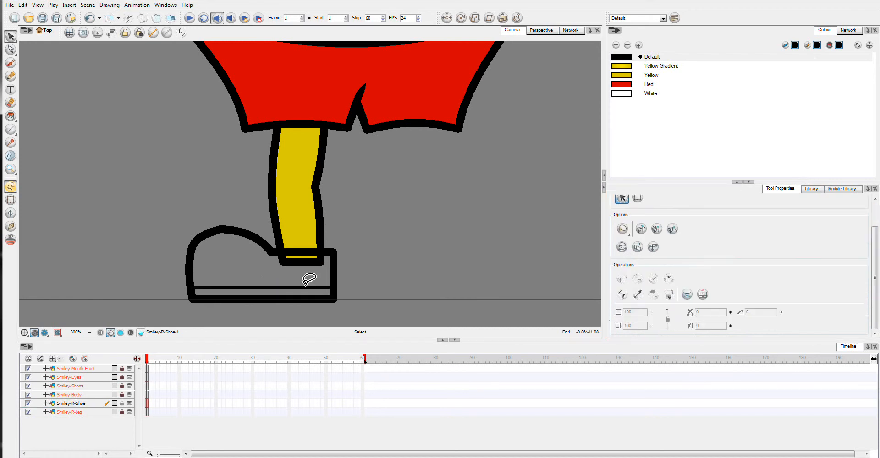
pyautogui.click(299, 289)
pyautogui.moveTo(296, 288); pyautogui.dragTo(296, 290)
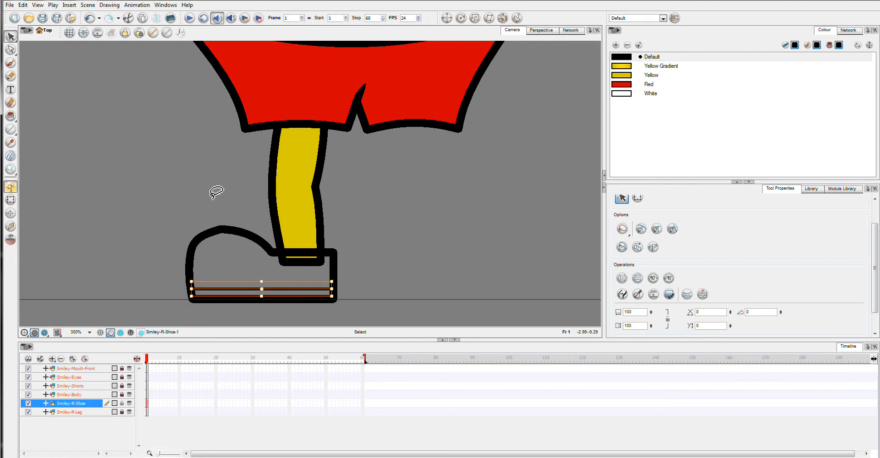
pyautogui.click(155, 191)
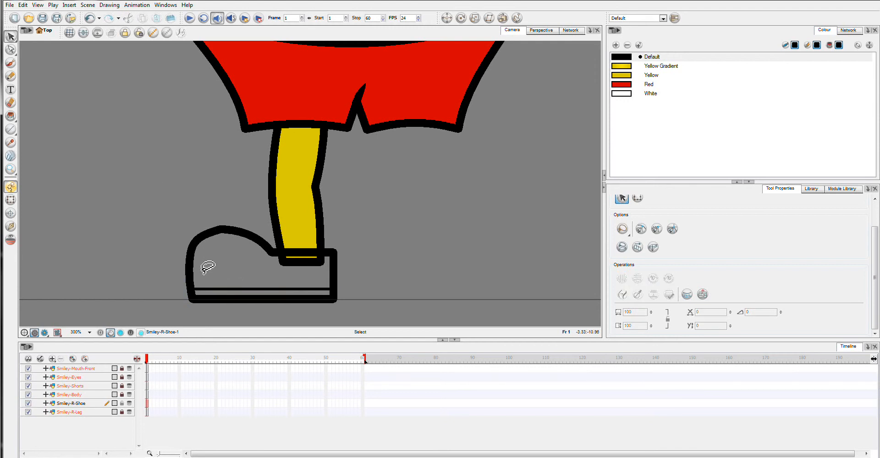
# Draw a short slanted line inside the front of the toe and set its pencil thickness to 10
pyautogui.click(11, 129)
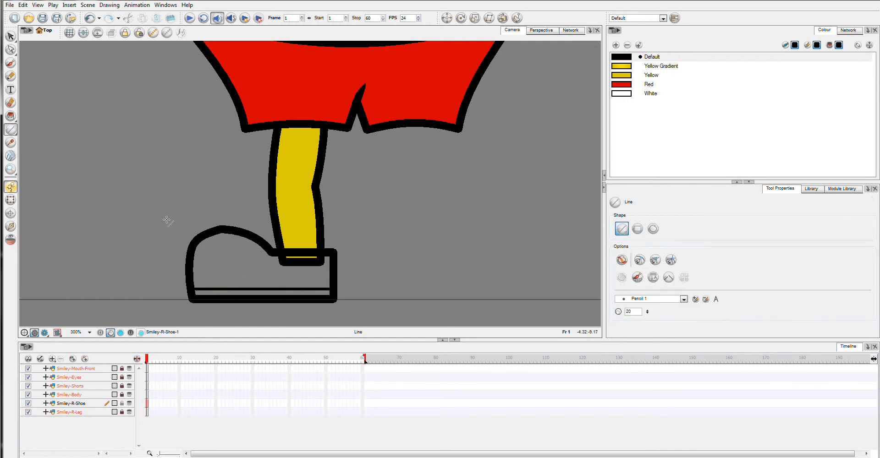
pyautogui.moveTo(214, 245); pyautogui.dragTo(202, 274)
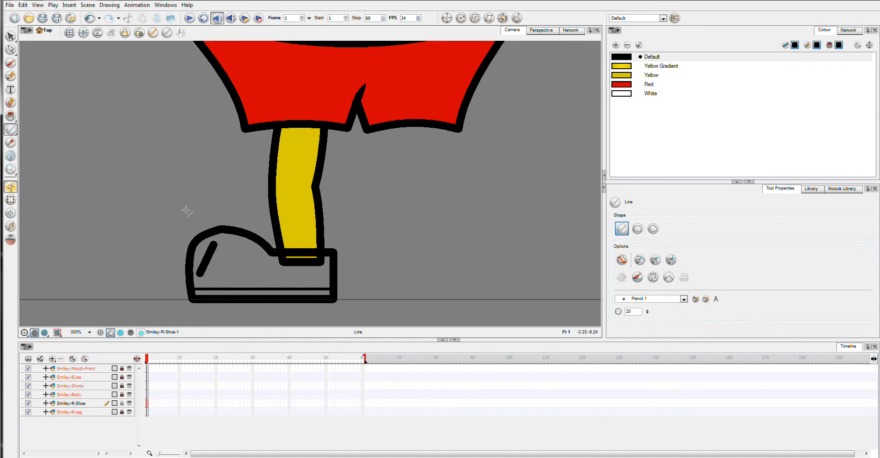
pyautogui.click(10, 37)
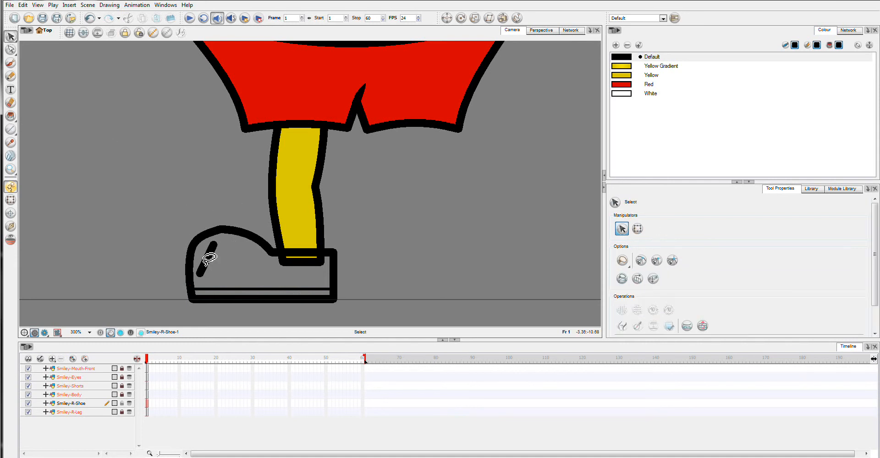
pyautogui.click(207, 259)
pyautogui.moveTo(874, 275); pyautogui.dragTo(875, 315)
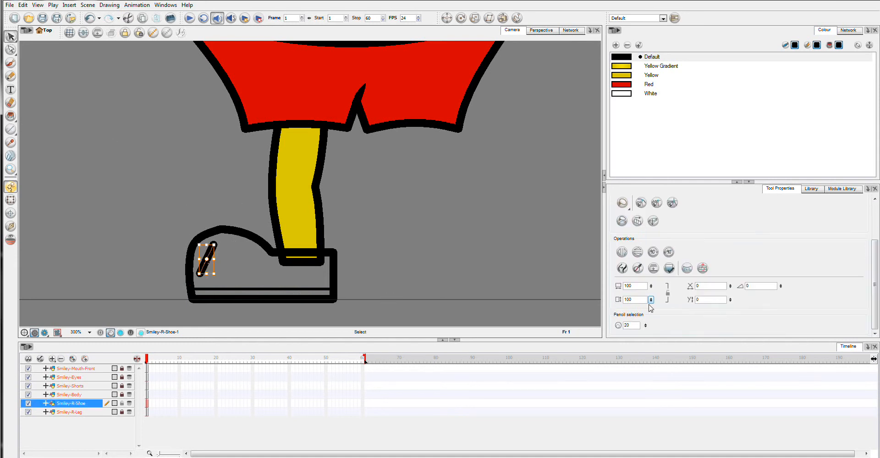
pyautogui.moveTo(639, 326); pyautogui.dragTo(609, 324)
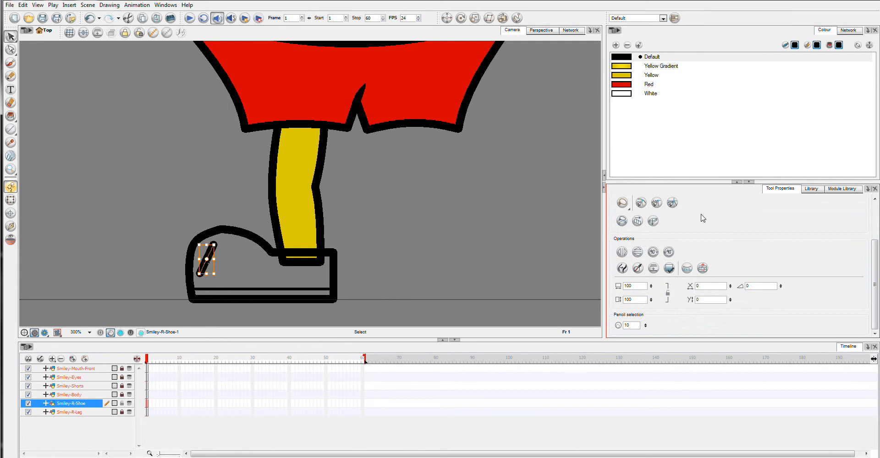
pyautogui.write('10')
pyautogui.press('Return')
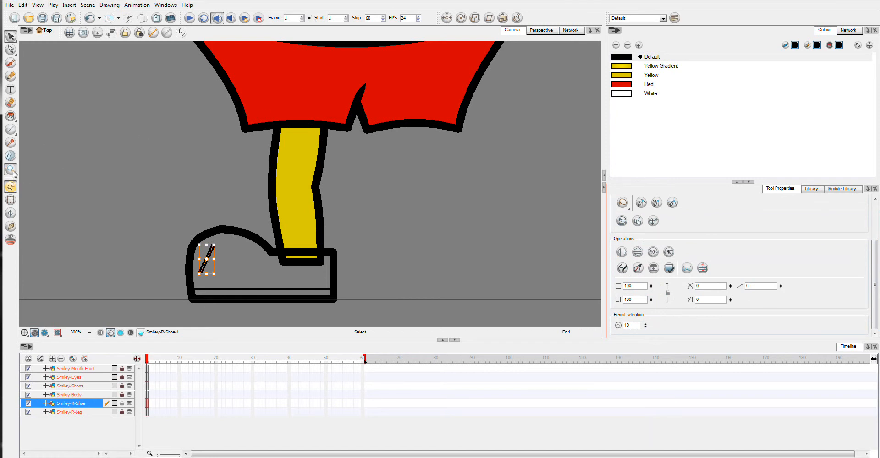
# Bend the slanted toe line into an arc following the toe's outline and adjust its end points with the Contour Editor
pyautogui.moveTo(13, 172); pyautogui.dragTo(39, 183)
pyautogui.moveTo(161, 217); pyautogui.dragTo(251, 305)
pyautogui.moveTo(256, 107)
pyautogui.mouseDown()
pyautogui.moveTo(305, 181)
pyautogui.moveTo(445, 301)
pyautogui.mouseUp()
pyautogui.click(10, 49)
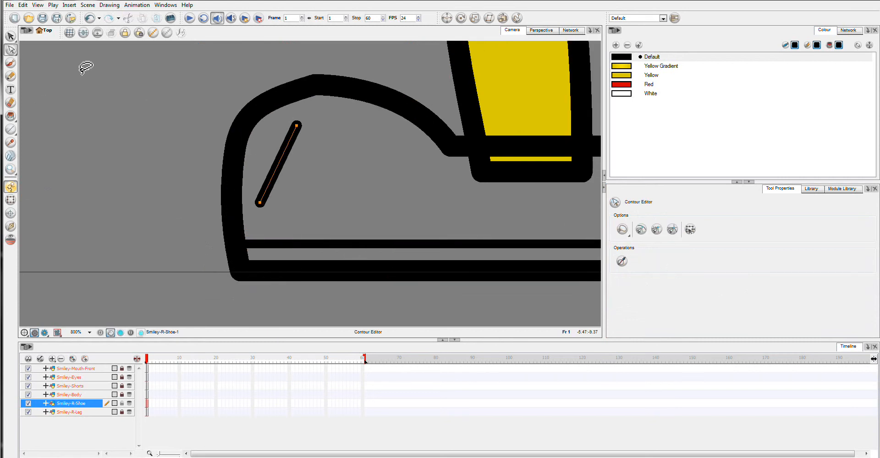
pyautogui.moveTo(297, 127)
pyautogui.mouseDown()
pyautogui.moveTo(310, 120)
pyautogui.moveTo(267, 124)
pyautogui.moveTo(281, 139)
pyautogui.mouseUp()
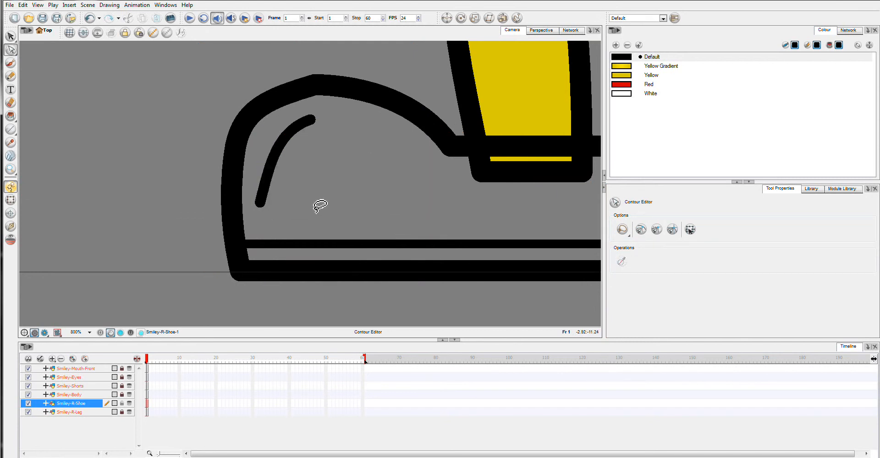
pyautogui.click(285, 142)
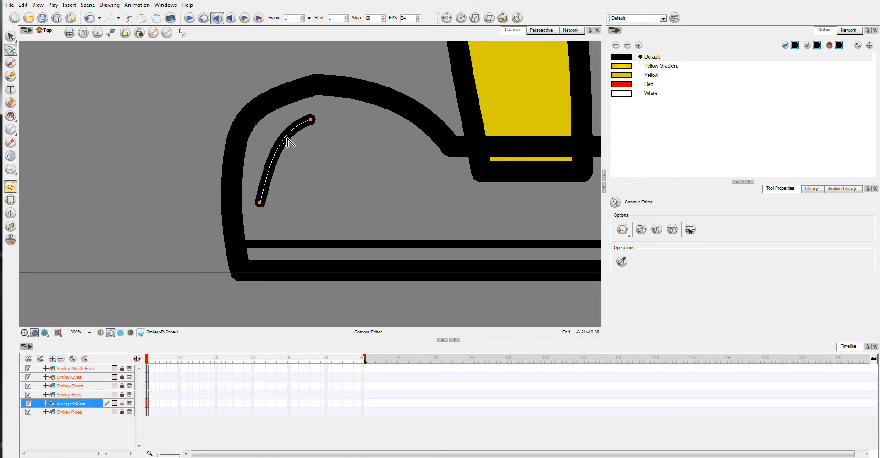
pyautogui.click(309, 175)
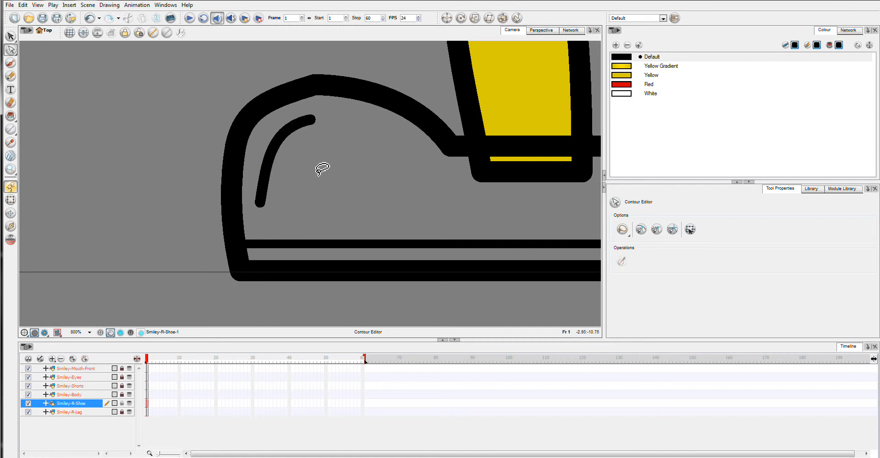
pyautogui.click(260, 204)
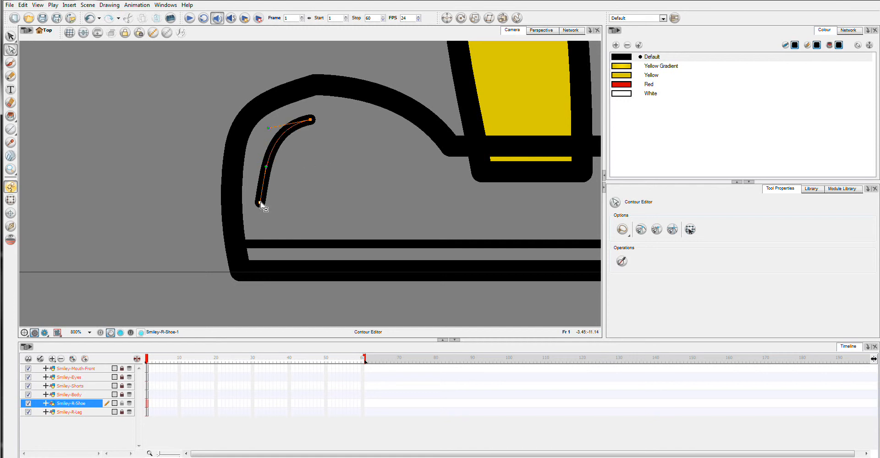
pyautogui.moveTo(260, 203); pyautogui.dragTo(262, 203)
pyautogui.click(249, 160)
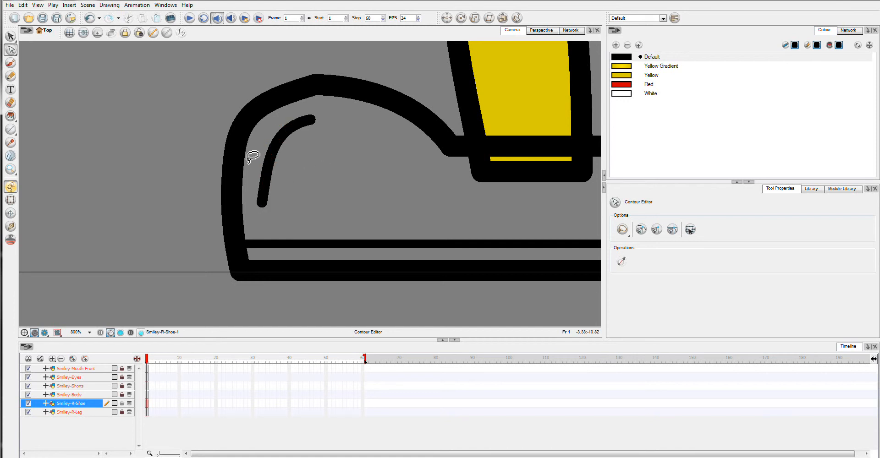
# Convert the curved toe pencil line to a brush stroke
pyautogui.click(10, 36)
pyautogui.click(280, 143)
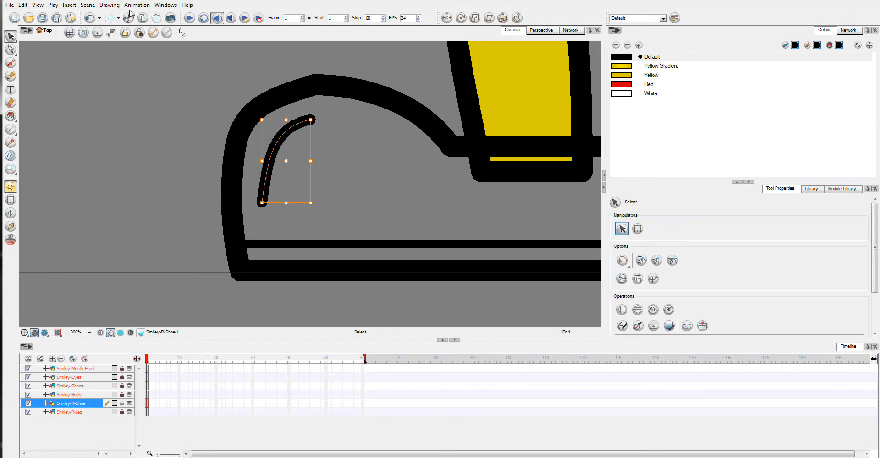
pyautogui.click(109, 5)
pyautogui.moveTo(136, 49)
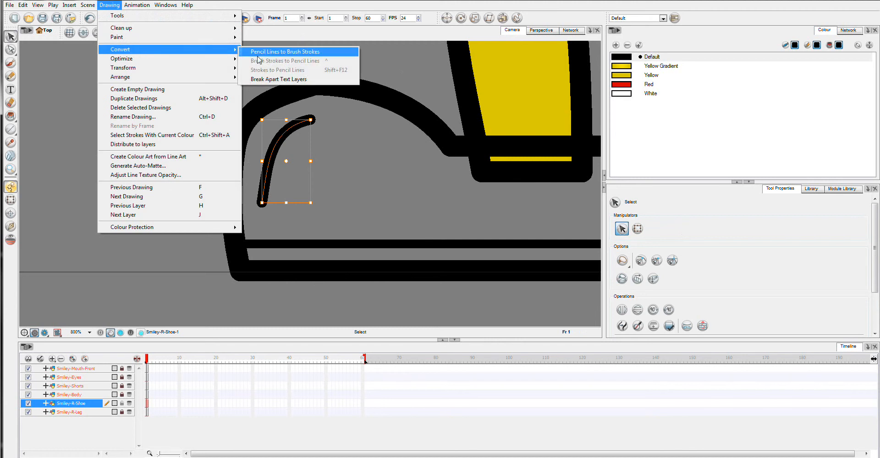
pyautogui.click(274, 52)
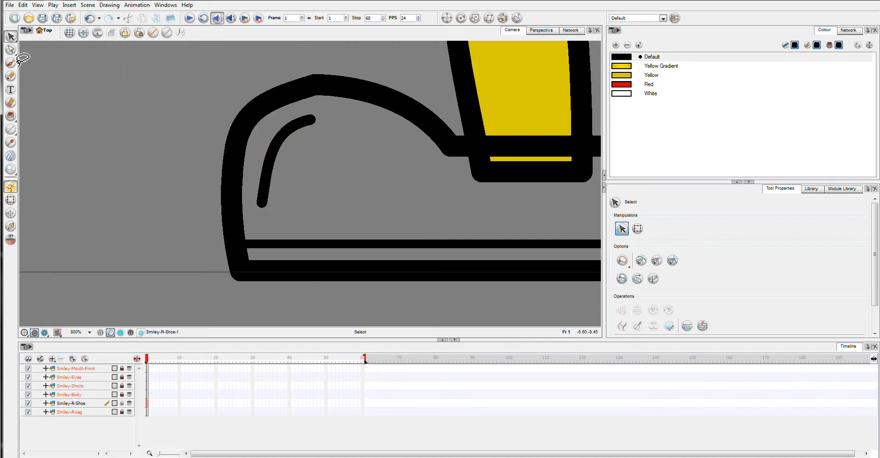
# Delete the extra contour points at both ends of the toe stroke to taper it, and slightly adjust its inner curve
pyautogui.click(11, 49)
pyautogui.click(309, 129)
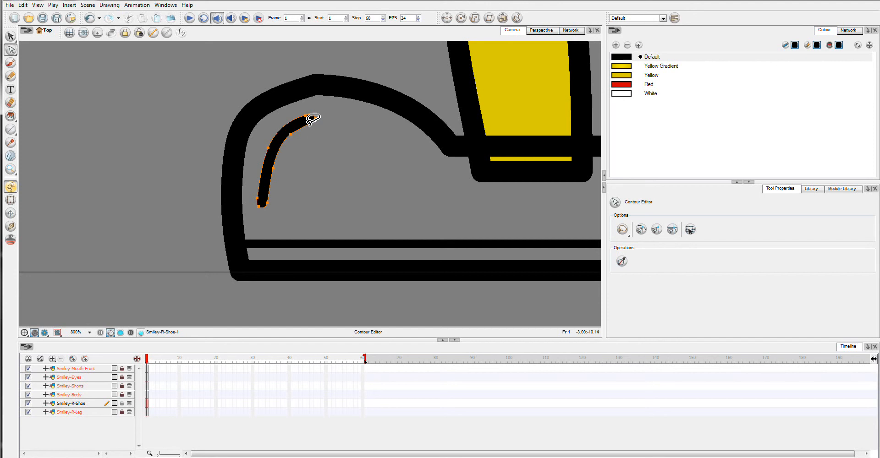
pyautogui.press('Delete')
pyautogui.press('Delete')
pyautogui.press('Delete')
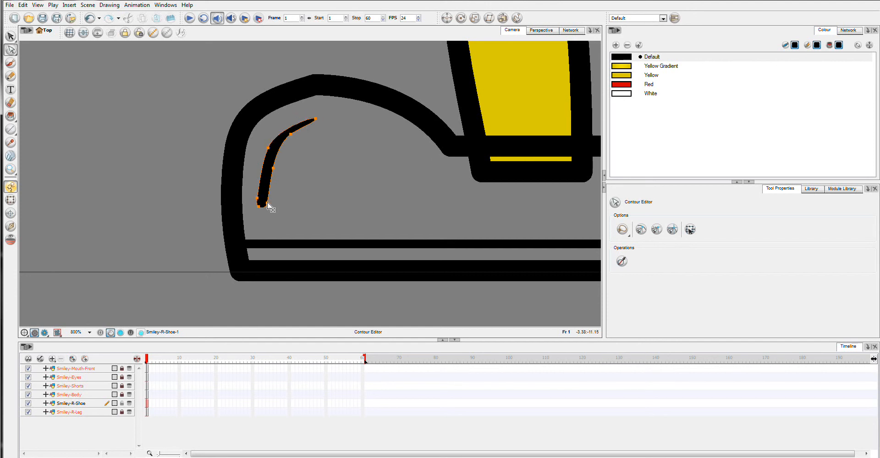
pyautogui.press('Delete')
pyautogui.moveTo(273, 169); pyautogui.dragTo(272, 168)
pyautogui.click(310, 189)
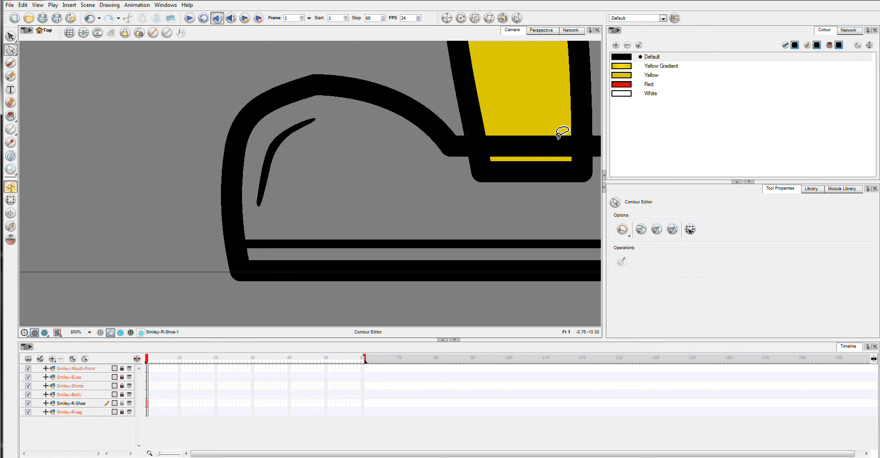
# Fill the shoe's upper part and its sole strip with White
pyautogui.click(615, 95)
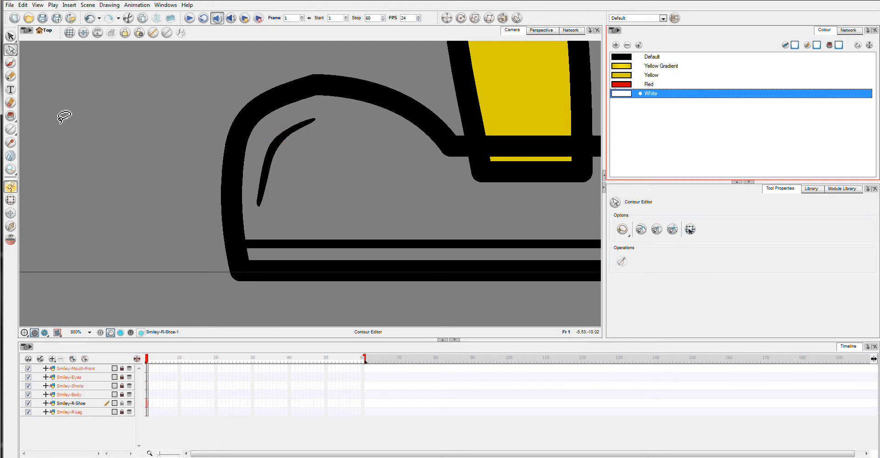
pyautogui.click(11, 116)
pyautogui.click(373, 220)
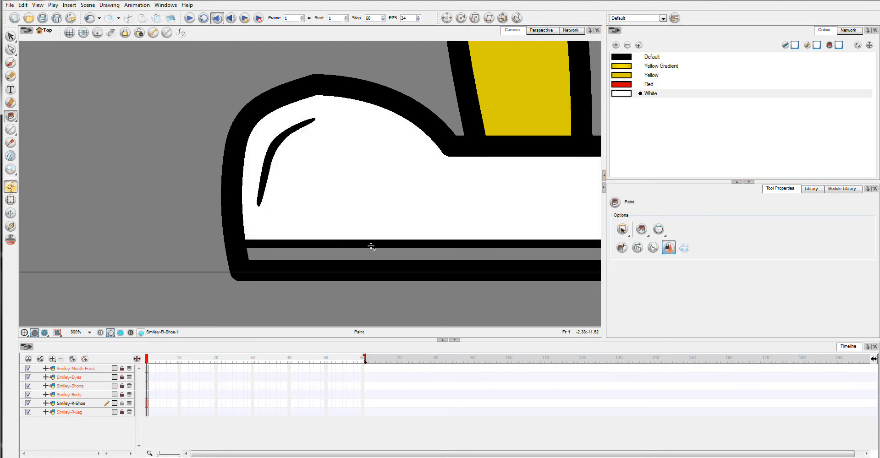
pyautogui.click(362, 255)
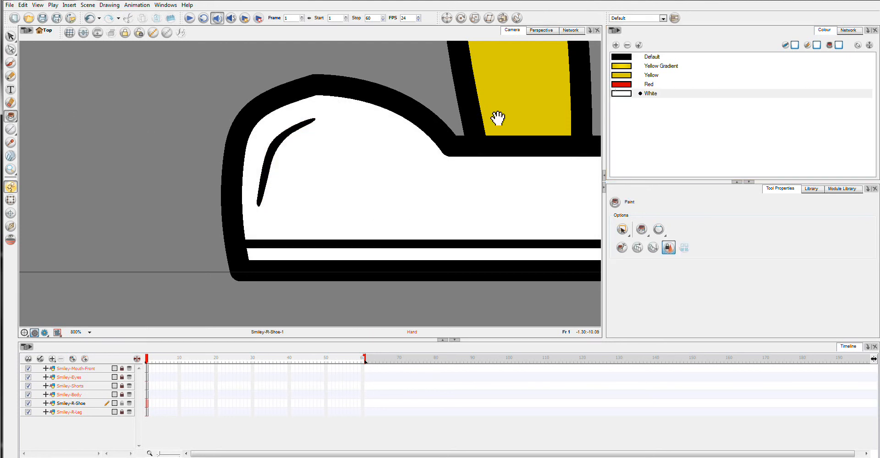
pyautogui.moveTo(496, 120); pyautogui.dragTo(370, 164)
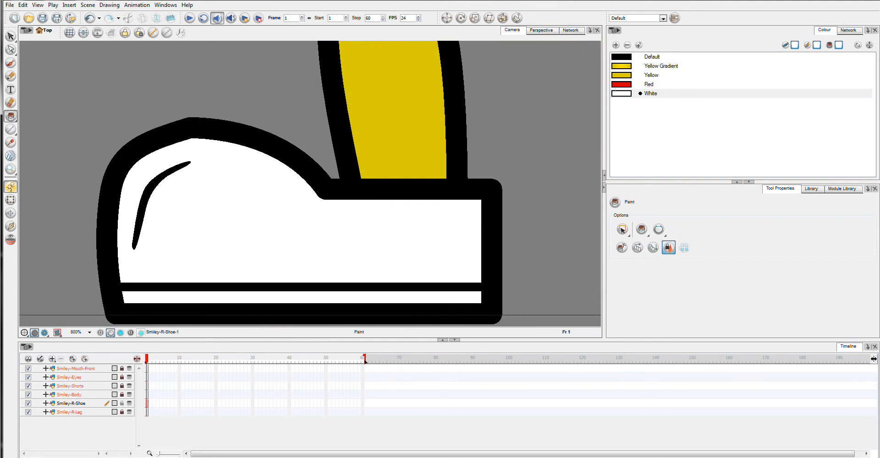
# Lock the Smiley-R-Shoe layer and unlock the Smiley-R-Leg layer
pyautogui.click(11, 169)
pyautogui.click(90, 333)
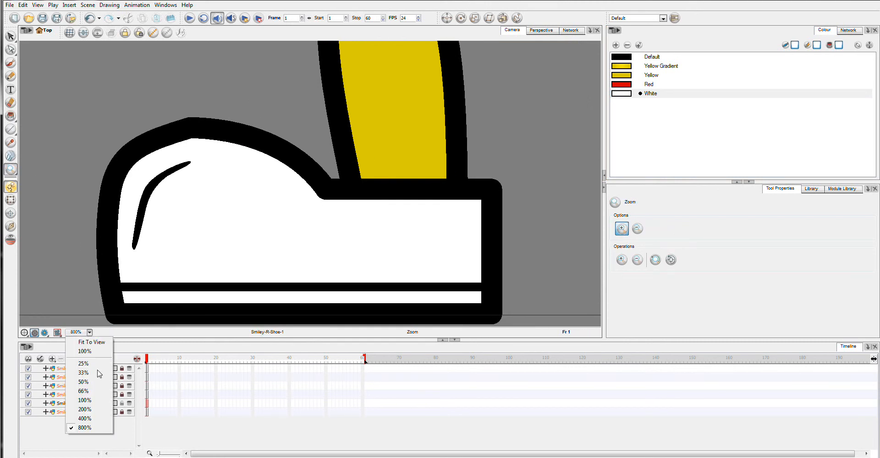
pyautogui.click(92, 393)
pyautogui.moveTo(265, 178); pyautogui.dragTo(227, 220)
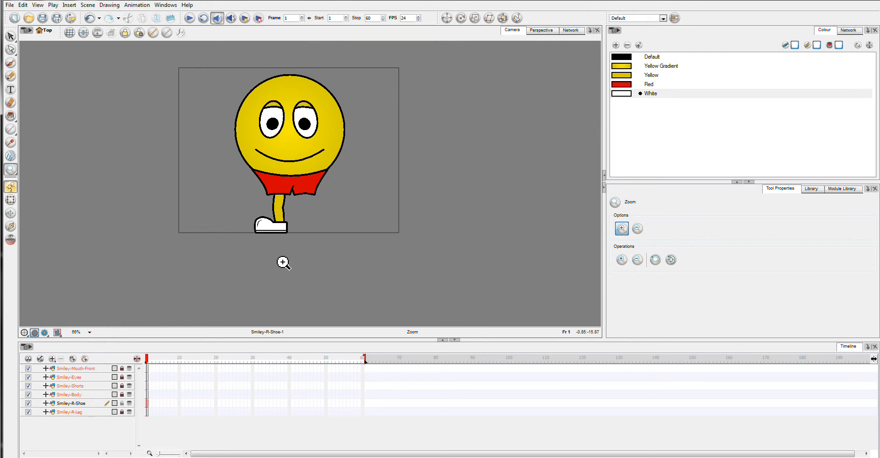
pyautogui.click(81, 413)
pyautogui.click(71, 403)
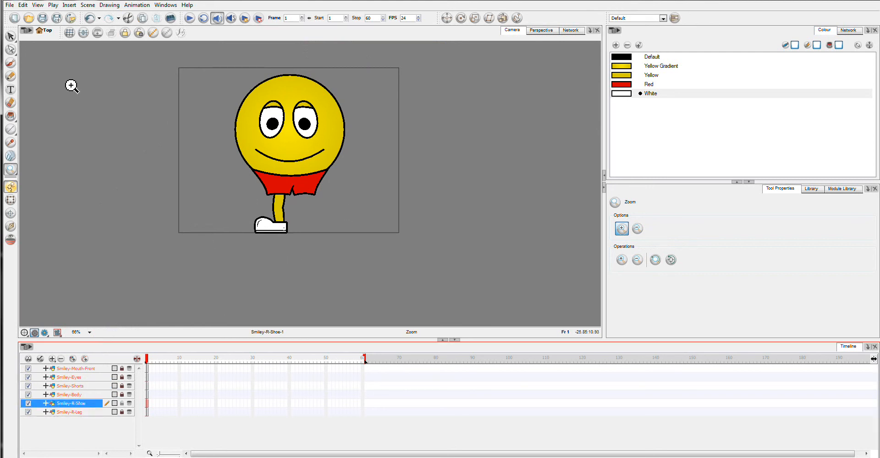
pyautogui.click(11, 36)
pyautogui.moveTo(306, 220)
pyautogui.mouseDown()
pyautogui.moveTo(249, 208)
pyautogui.moveTo(257, 255)
pyautogui.moveTo(306, 223)
pyautogui.mouseUp()
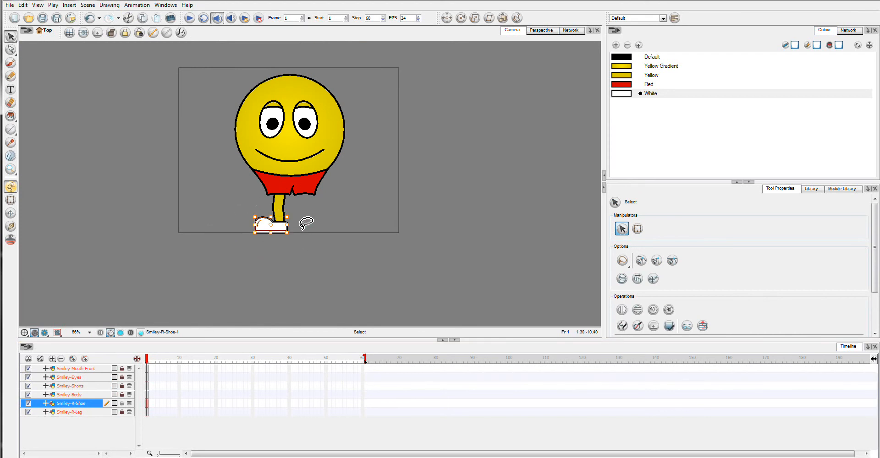
pyautogui.click(325, 222)
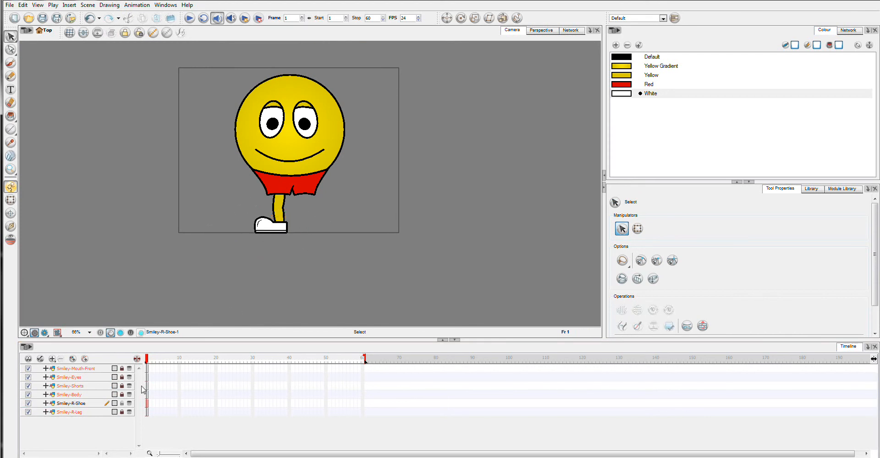
pyautogui.click(122, 404)
pyautogui.click(123, 413)
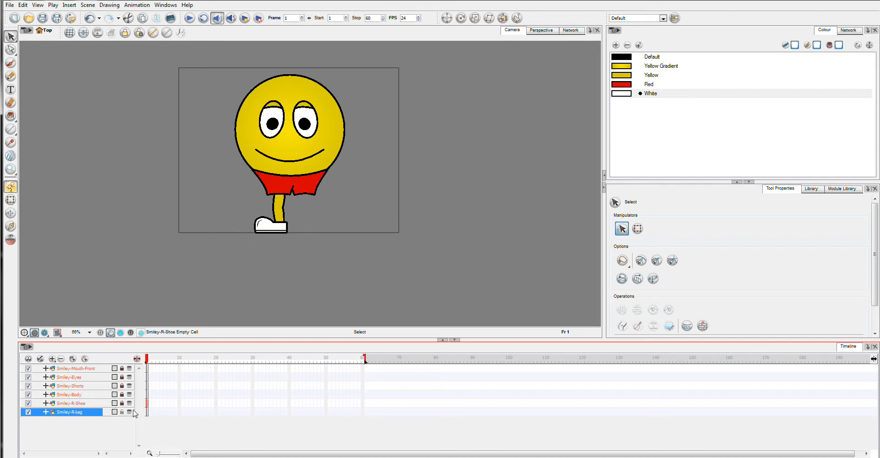
# Create a new drawing layer named Smiley-L-Leg from the right leg's selected artwork, without cutting it from the source
pyautogui.click(147, 413)
pyautogui.moveTo(305, 199)
pyautogui.mouseDown()
pyautogui.moveTo(262, 217)
pyautogui.moveTo(257, 227)
pyautogui.moveTo(304, 208)
pyautogui.mouseUp()
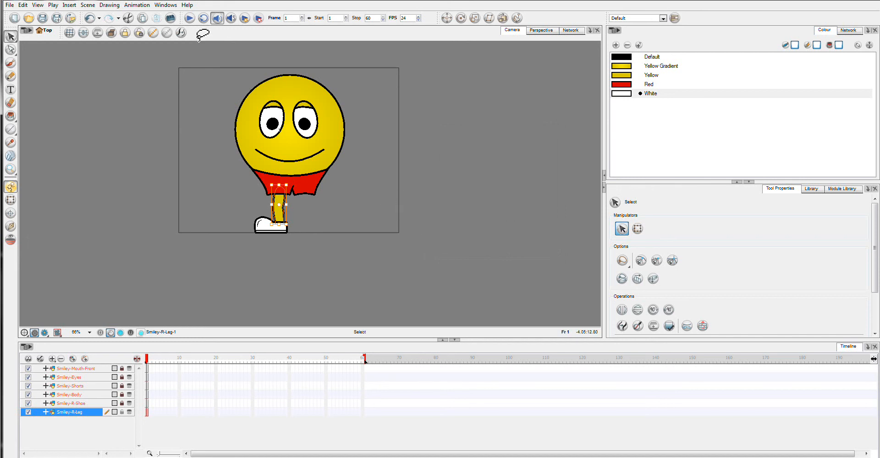
pyautogui.click(114, 5)
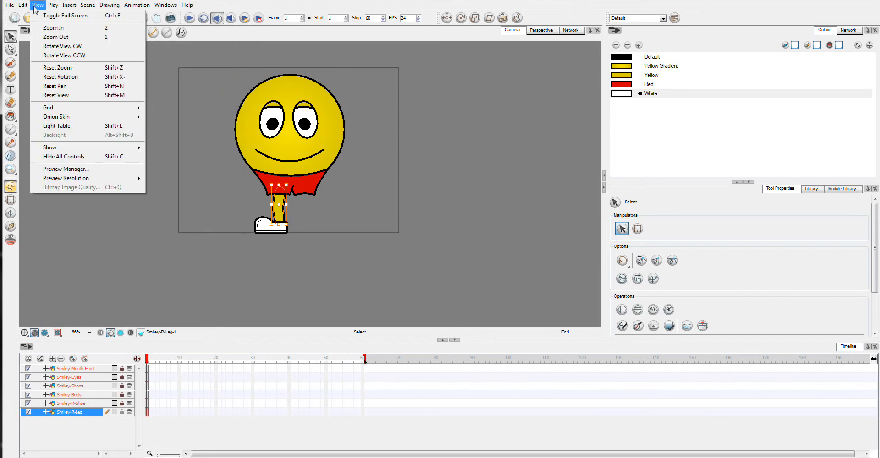
pyautogui.moveTo(19, 6)
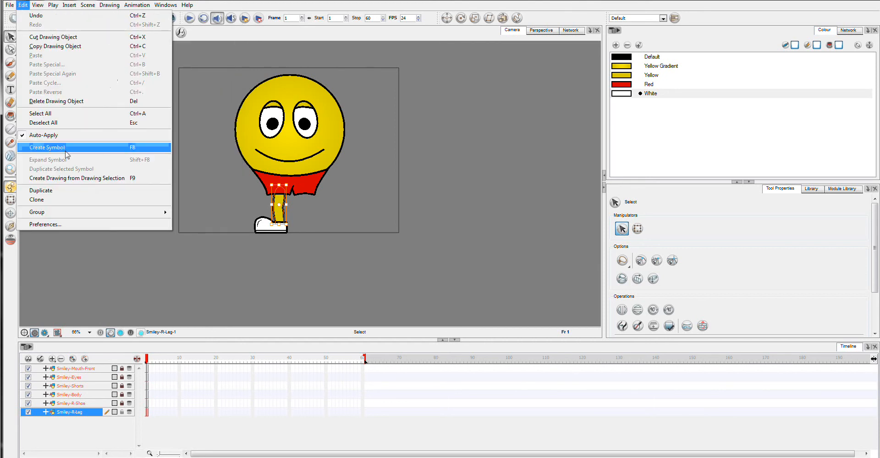
pyautogui.click(66, 181)
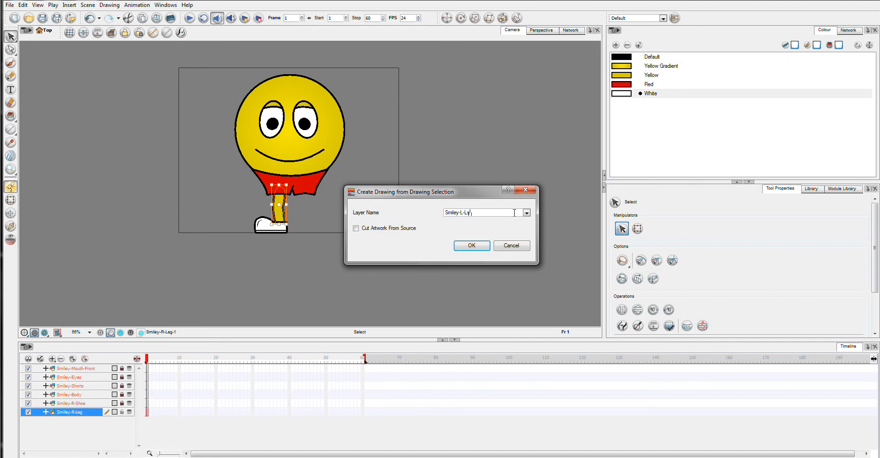
pyautogui.click(468, 245)
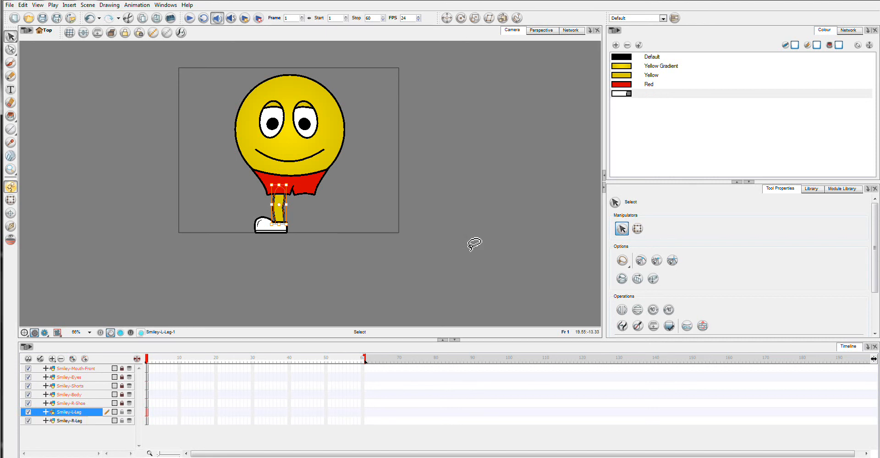
# Flip the Smiley-L-Leg artwork horizontally and position it beneath the other leg opening of the shorts, level with the right leg
pyautogui.click(110, 4)
pyautogui.moveTo(197, 68)
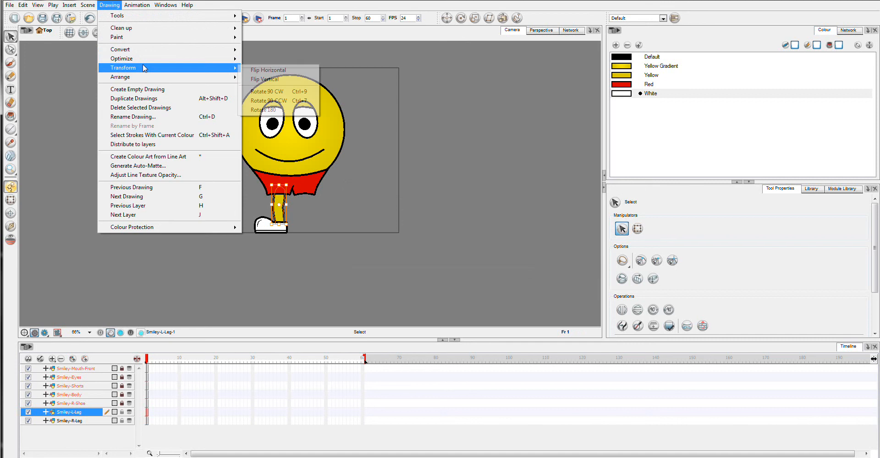
pyautogui.click(290, 76)
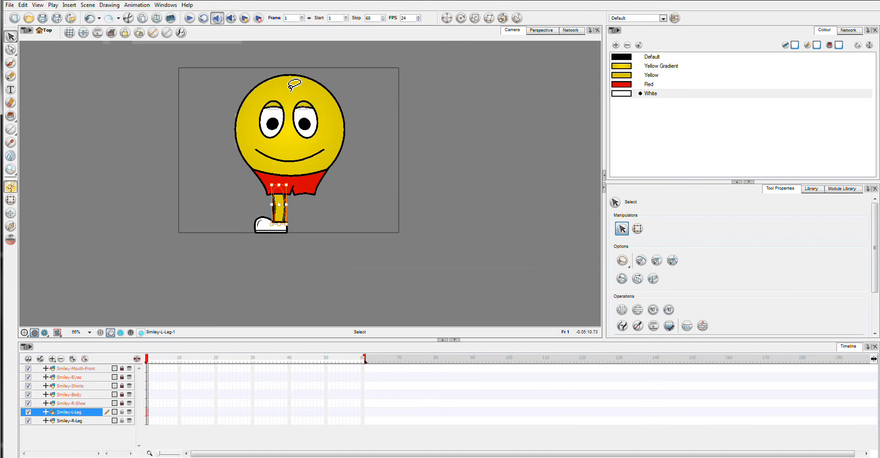
pyautogui.moveTo(284, 204); pyautogui.dragTo(301, 199)
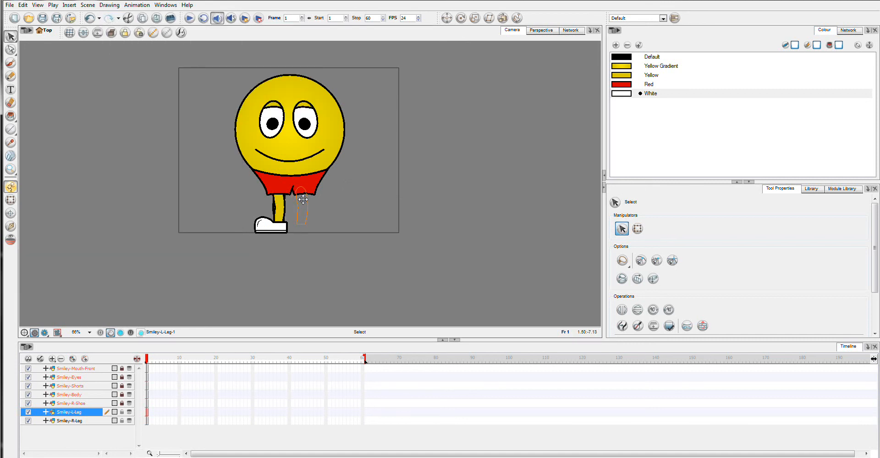
pyautogui.moveTo(303, 199); pyautogui.dragTo(304, 200)
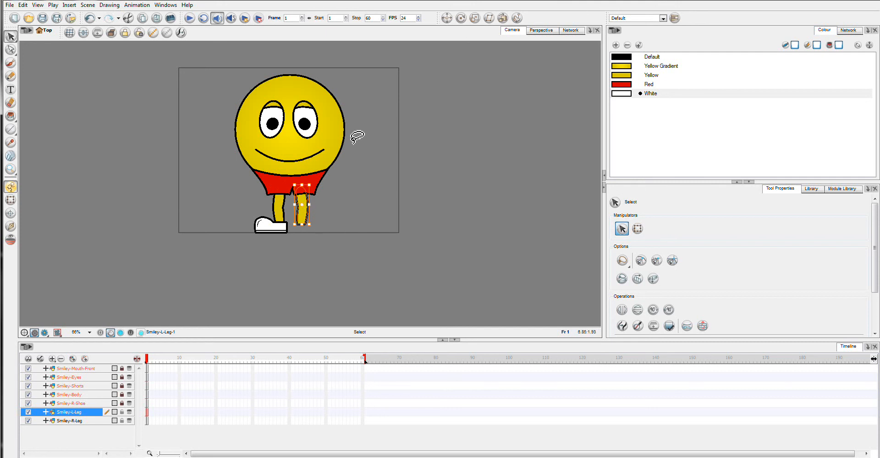
pyautogui.press('Right')
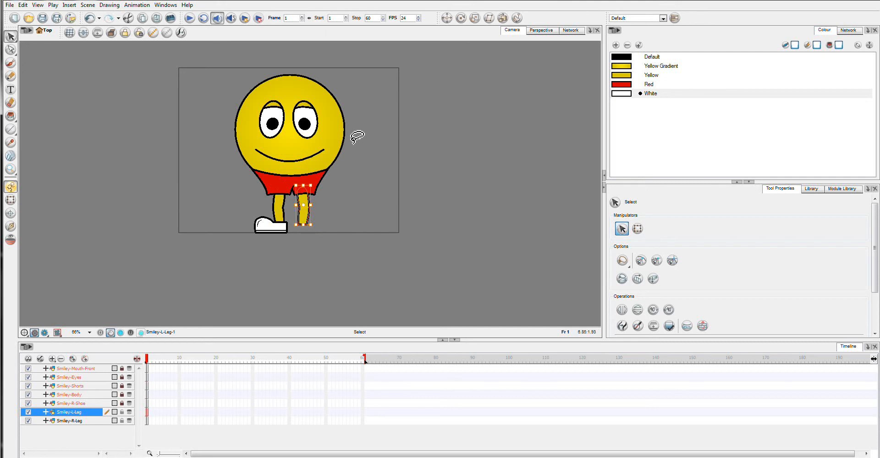
pyautogui.click(344, 180)
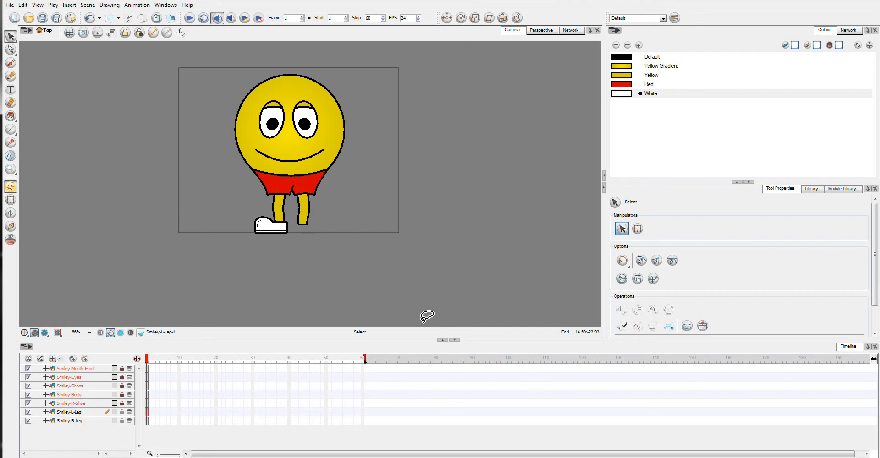
pyautogui.moveTo(296, 196)
pyautogui.mouseDown()
pyautogui.moveTo(304, 215)
pyautogui.moveTo(338, 208)
pyautogui.mouseUp()
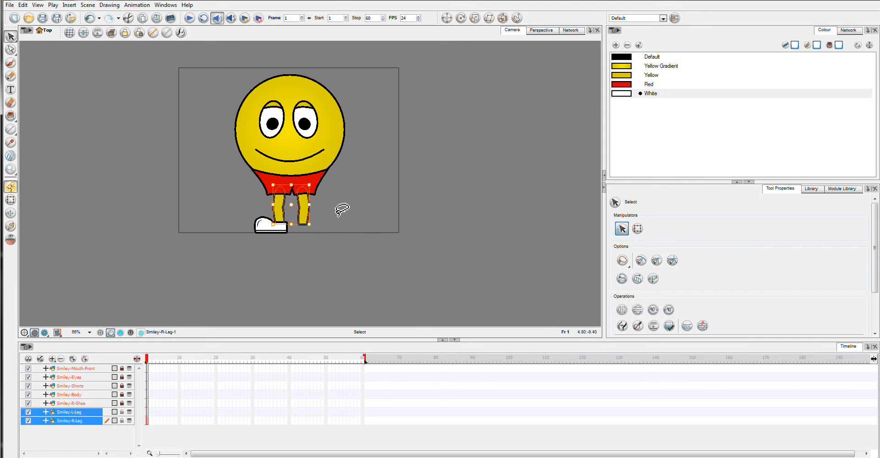
pyautogui.click(340, 211)
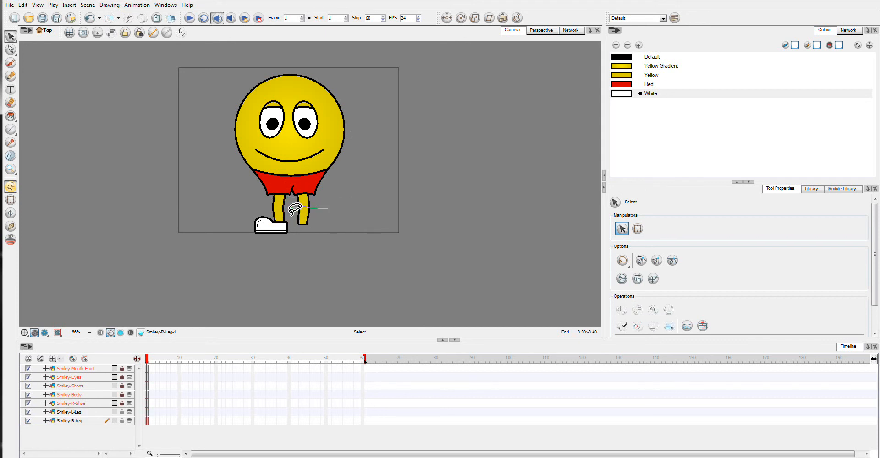
# Nudge the Smiley-L-Leg artwork slightly right beneath its shorts opening and deselect it
pyautogui.click(299, 211)
pyautogui.press('Right')
pyautogui.press('Right')
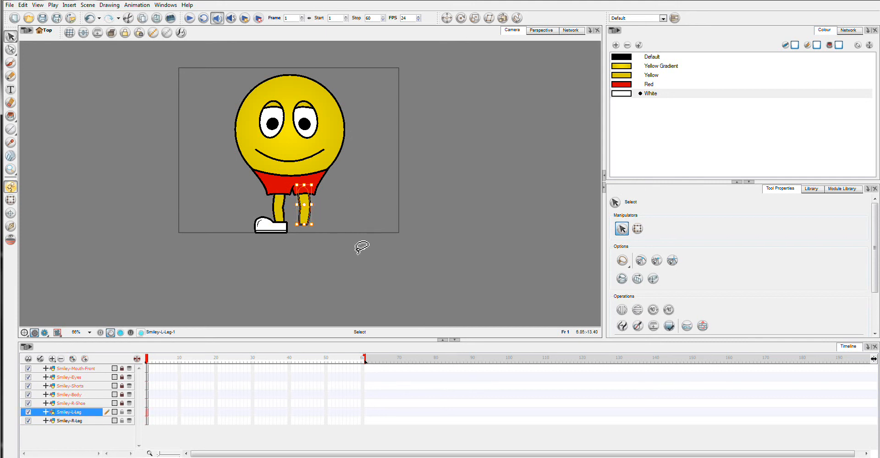
pyautogui.click(365, 250)
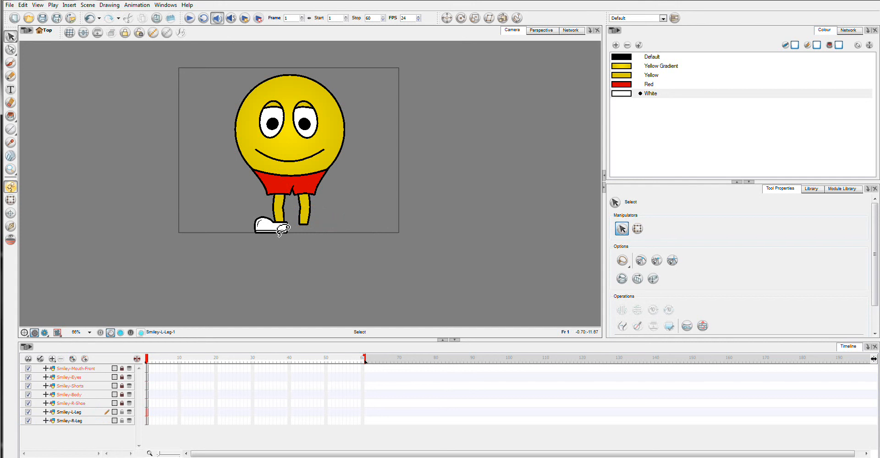
# Lock the Smiley-L-Leg and Smiley-R-Leg layers and unlock the Smiley-R-Shoe layer
pyautogui.click(123, 413)
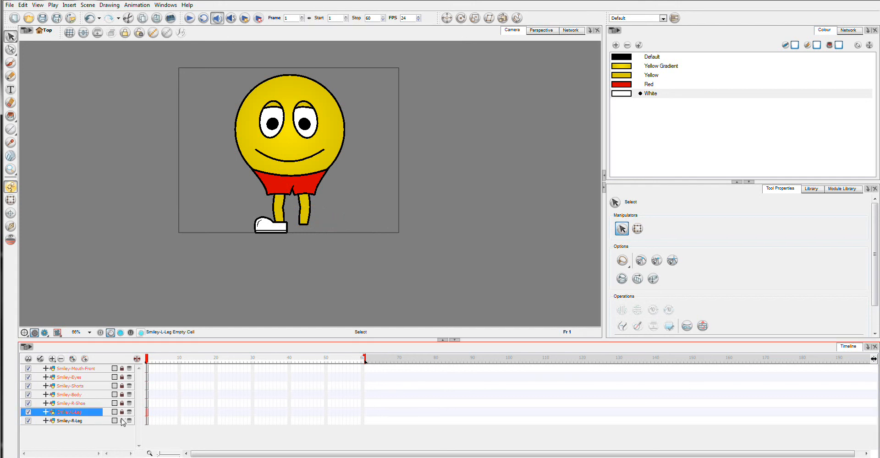
pyautogui.click(123, 421)
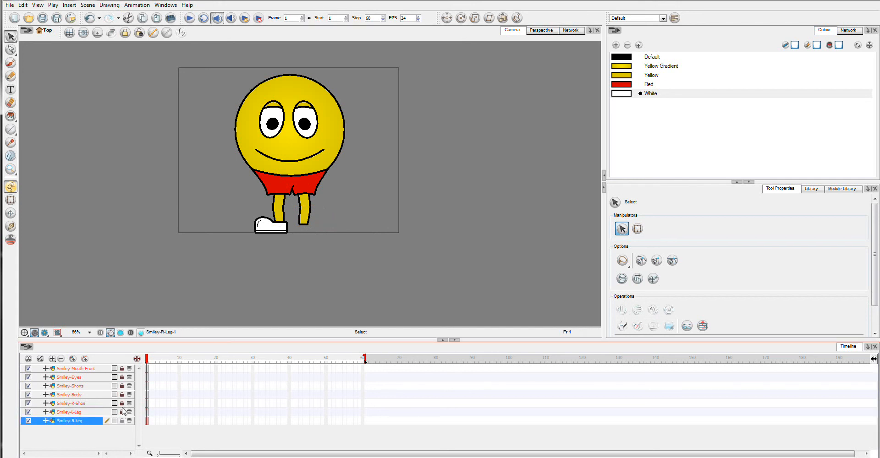
pyautogui.click(122, 404)
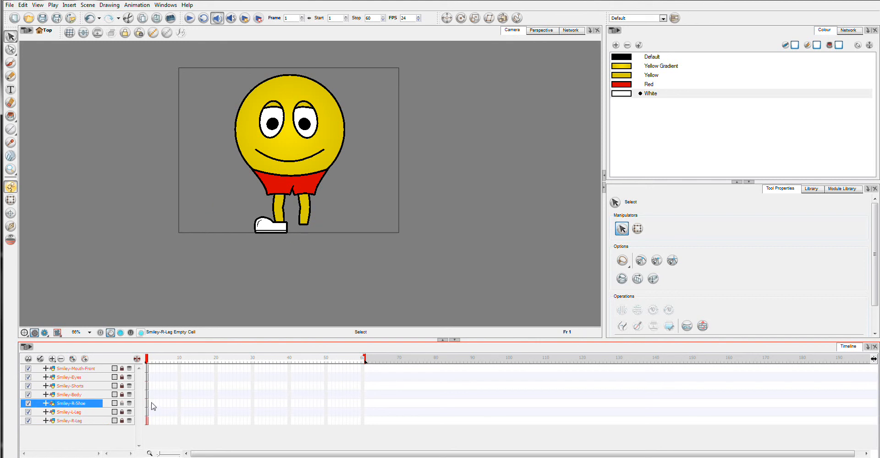
# Create a new drawing layer named Smiley-L-Shoe from the right shoe's selected artwork, without cutting it from the source
pyautogui.click(147, 404)
pyautogui.moveTo(304, 250)
pyautogui.mouseDown()
pyautogui.moveTo(270, 210)
pyautogui.moveTo(310, 252)
pyautogui.moveTo(302, 253)
pyautogui.mouseUp()
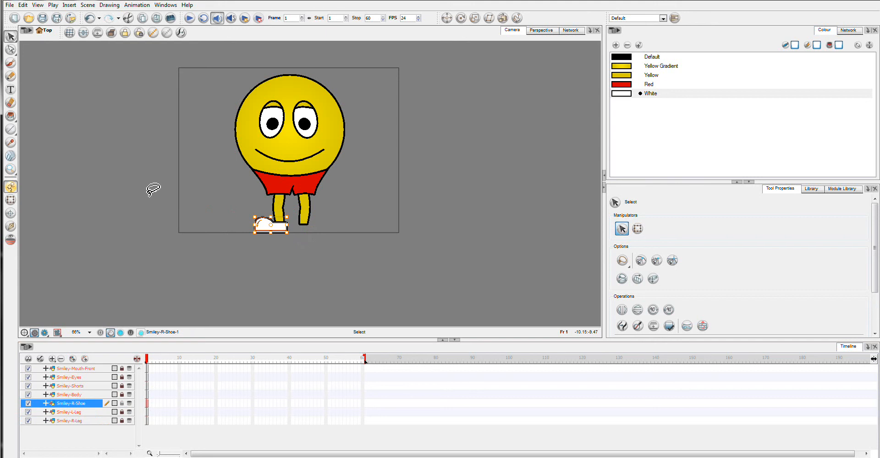
pyautogui.click(54, 6)
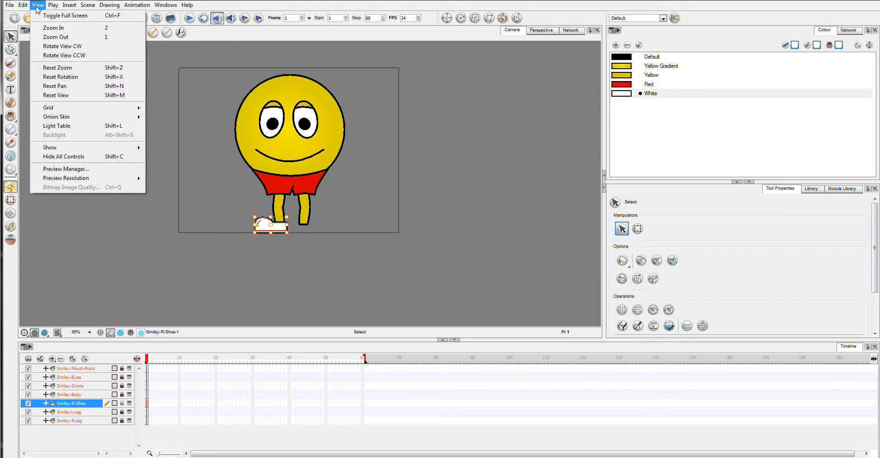
pyautogui.moveTo(23, 5)
pyautogui.click(71, 178)
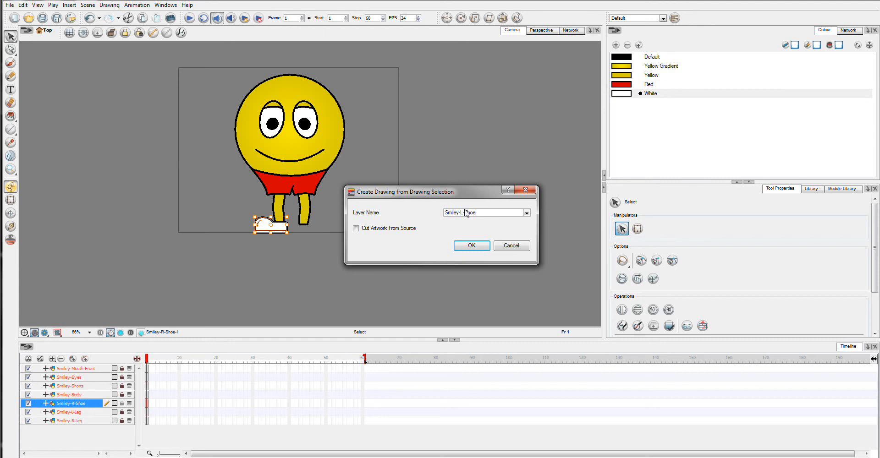
pyautogui.click(472, 247)
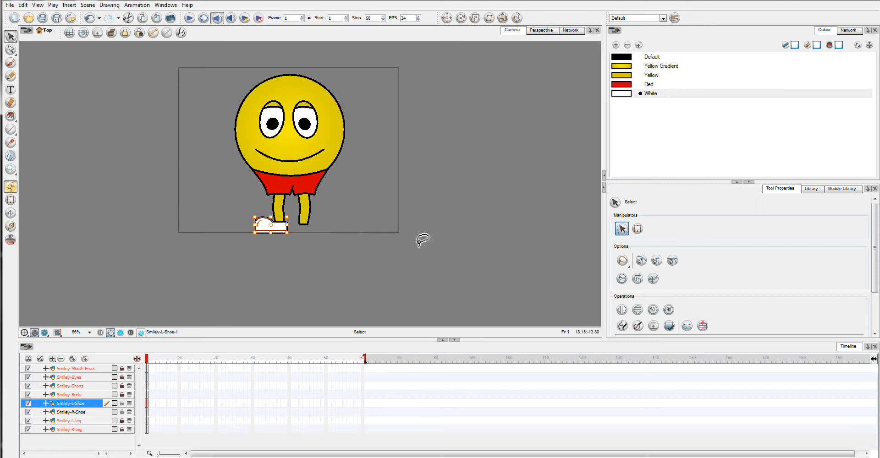
# Flip the Smiley-L-Shoe artwork horizontally and place it at the foot of the left leg, level with the other shoe
pyautogui.click(113, 5)
pyautogui.moveTo(220, 68)
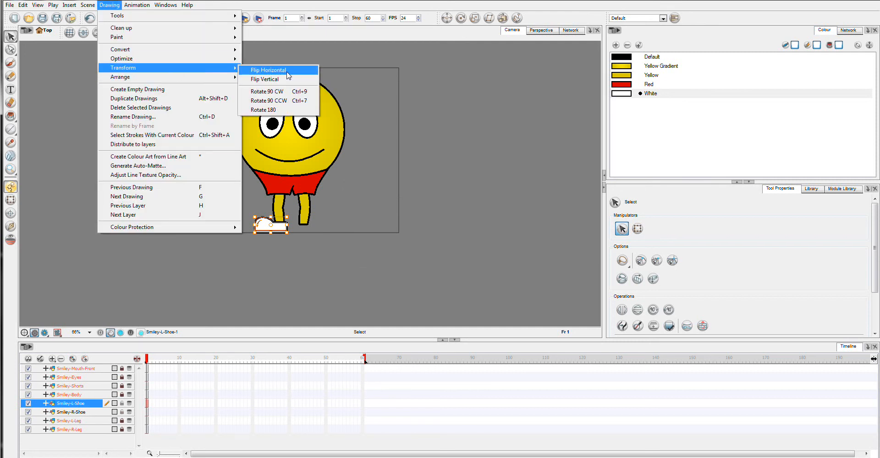
pyautogui.click(288, 74)
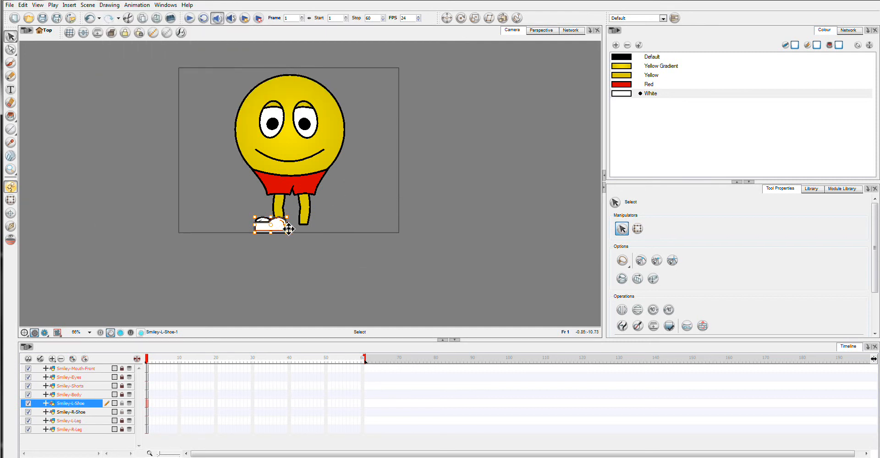
pyautogui.moveTo(289, 229); pyautogui.dragTo(316, 227)
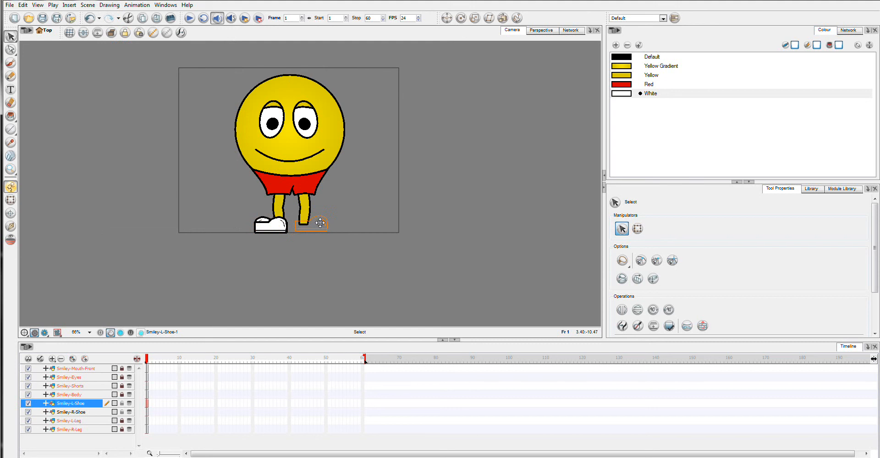
pyautogui.moveTo(322, 224); pyautogui.dragTo(322, 225)
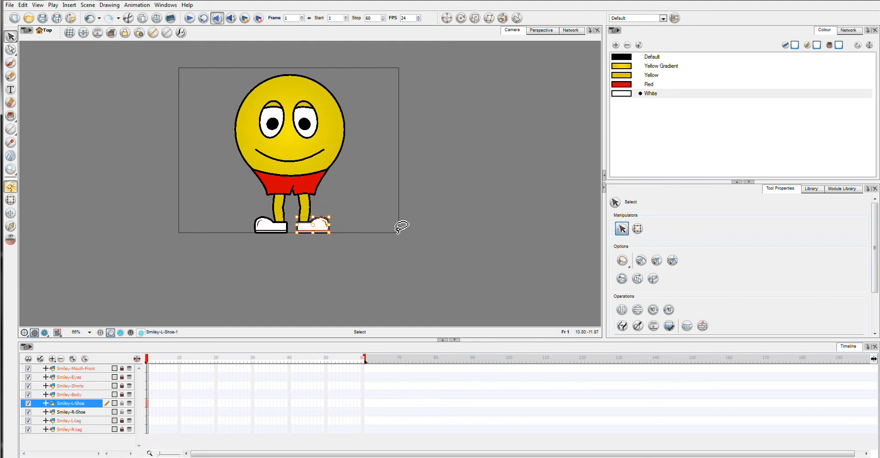
# Nudge the Smiley-R-Shoe artwork slightly outward, away from the left shoe, and deselect it
pyautogui.click(385, 242)
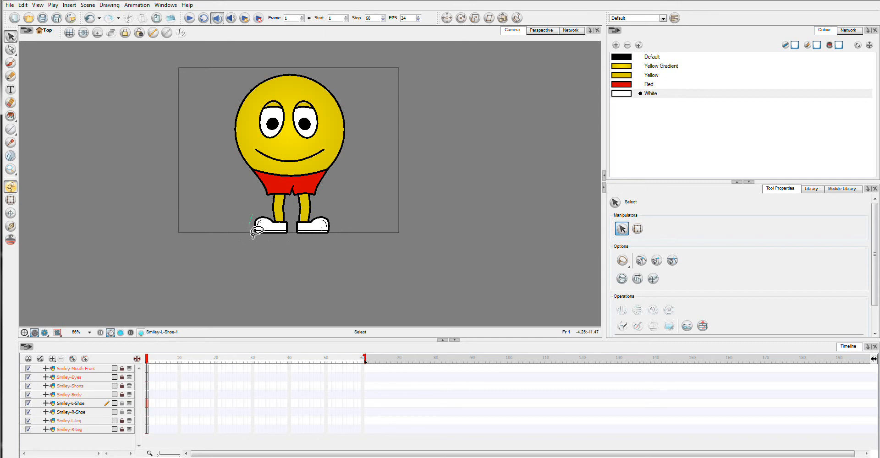
pyautogui.click(271, 225)
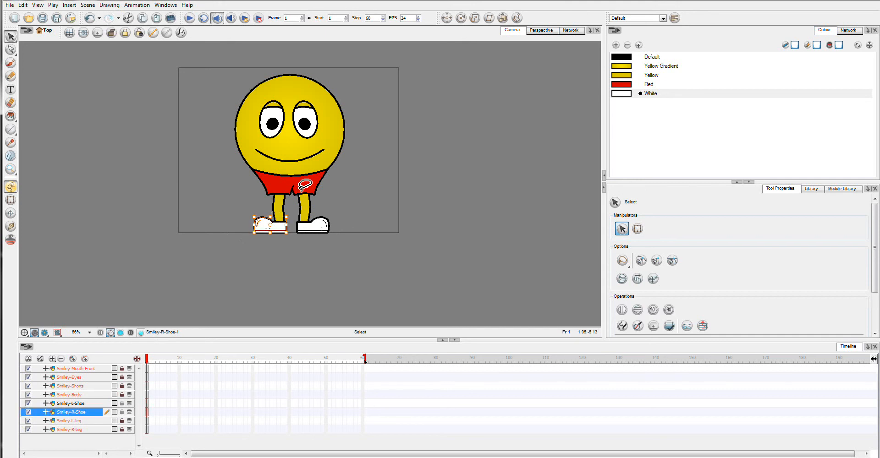
pyautogui.click(314, 301)
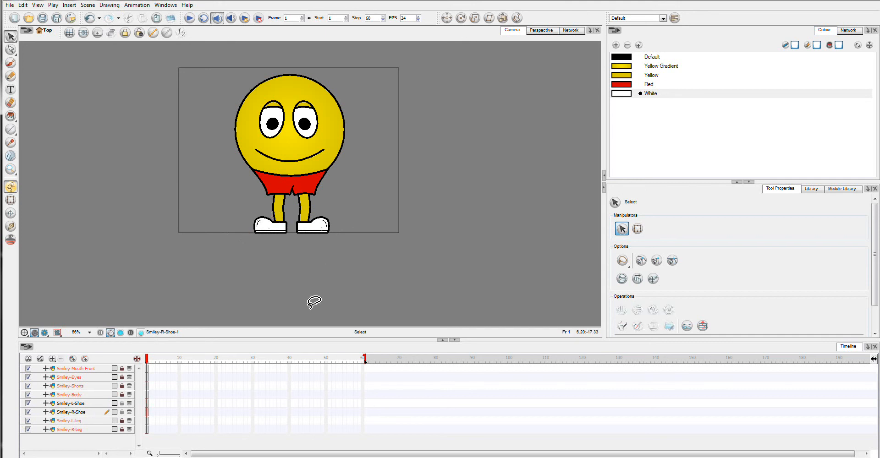
# Reshape the heel edge of the Smiley-R-Shoe outline with the Contour Editor so it bulges slightly outward
pyautogui.click(11, 169)
pyautogui.moveTo(279, 217); pyautogui.dragTo(312, 249)
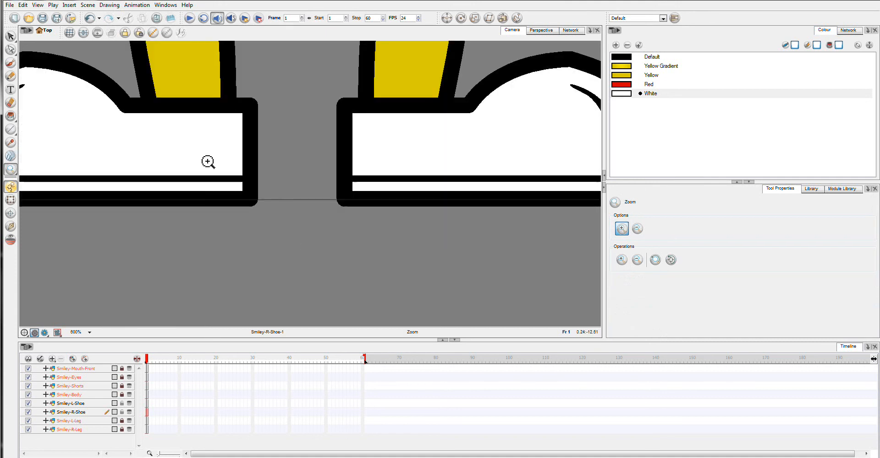
pyautogui.click(10, 49)
pyautogui.click(251, 154)
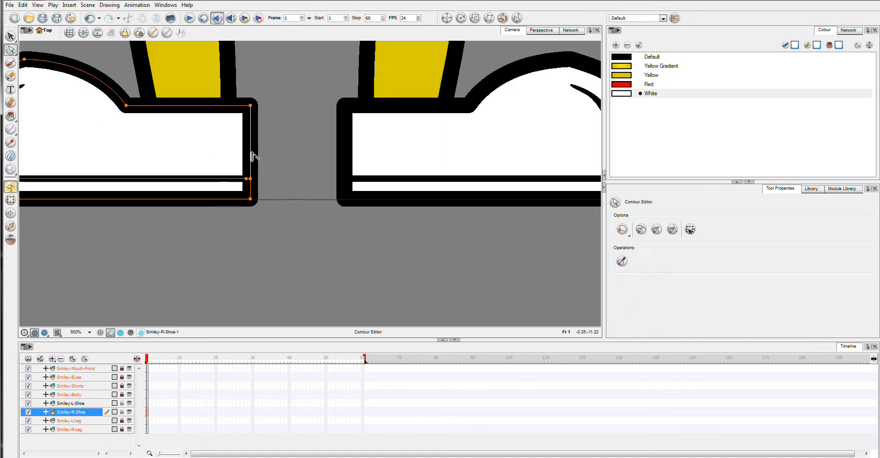
pyautogui.press('Delete')
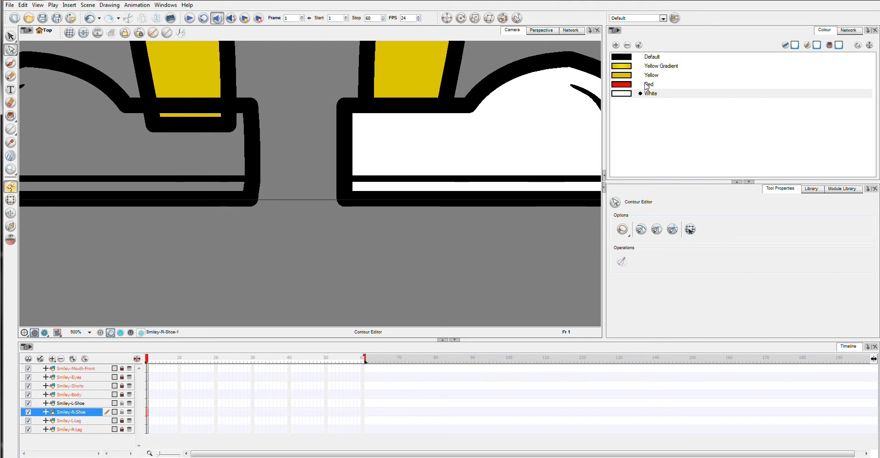
# Refill the right shoe's upper part and sole strip with White
pyautogui.click(10, 116)
pyautogui.click(112, 150)
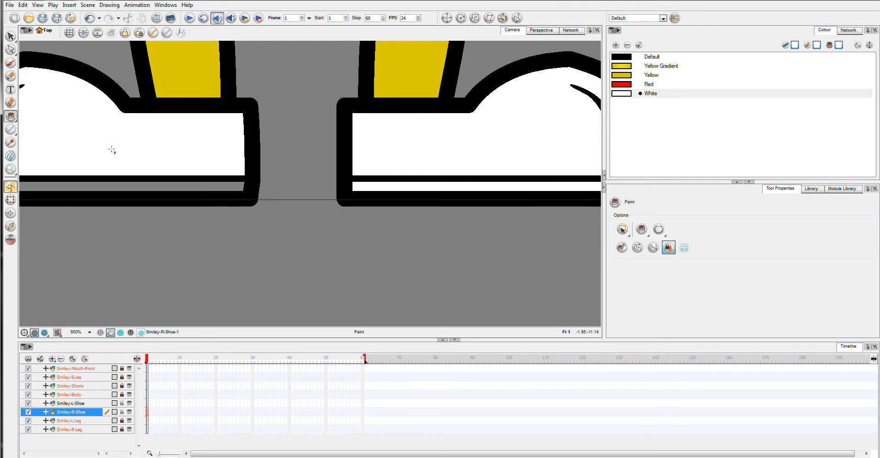
pyautogui.click(140, 188)
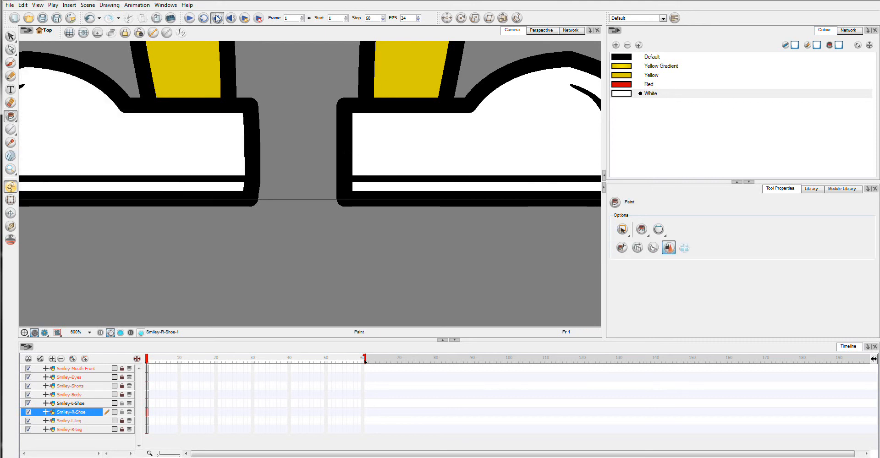
# Bulge the heel edge of the Smiley-L-Shoe outline slightly outward with the Contour Editor to match the right shoe
pyautogui.click(83, 405)
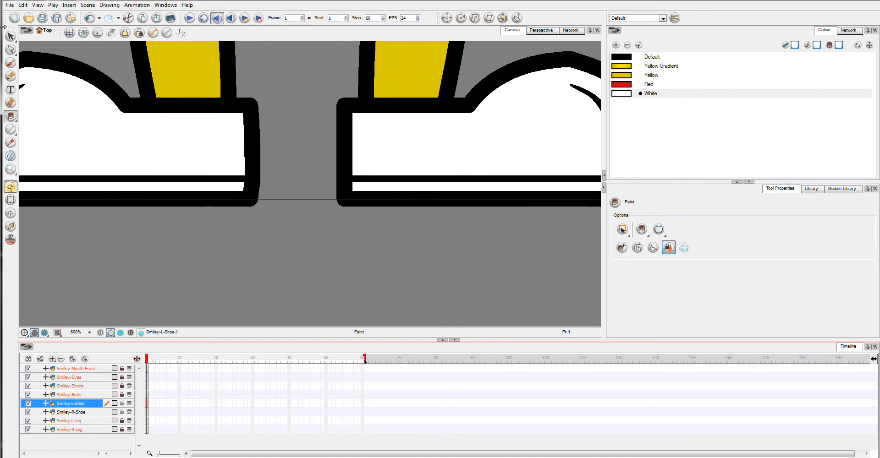
pyautogui.click(10, 49)
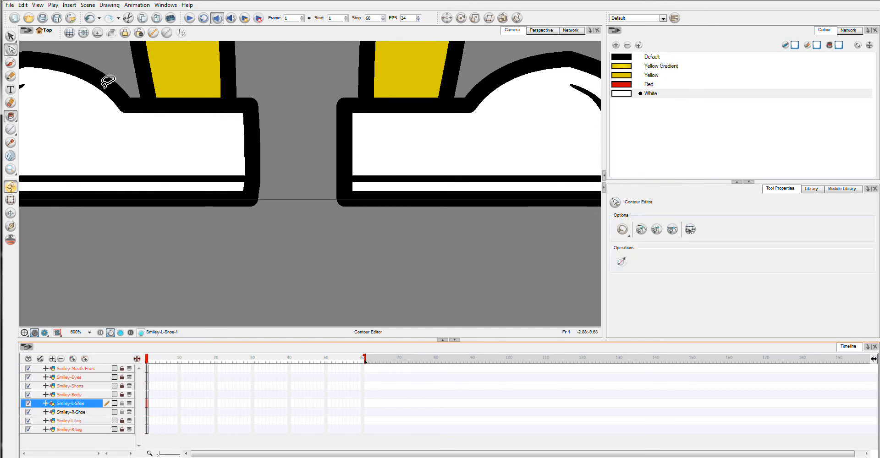
pyautogui.click(347, 166)
pyautogui.moveTo(346, 162)
pyautogui.mouseDown()
pyautogui.moveTo(340, 156)
pyautogui.moveTo(342, 180)
pyautogui.moveTo(341, 162)
pyautogui.mouseUp()
pyautogui.hotkey('ctrl', 'z')
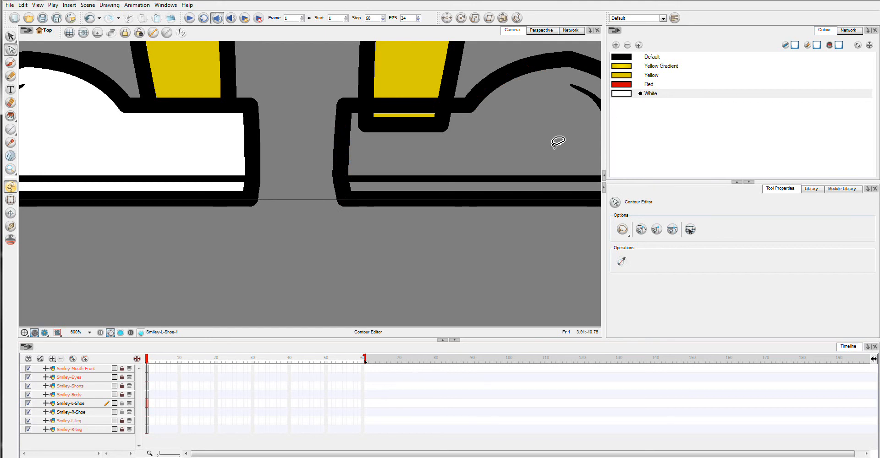
# Refill the left shoe's upper part and sole strip with White
pyautogui.click(11, 116)
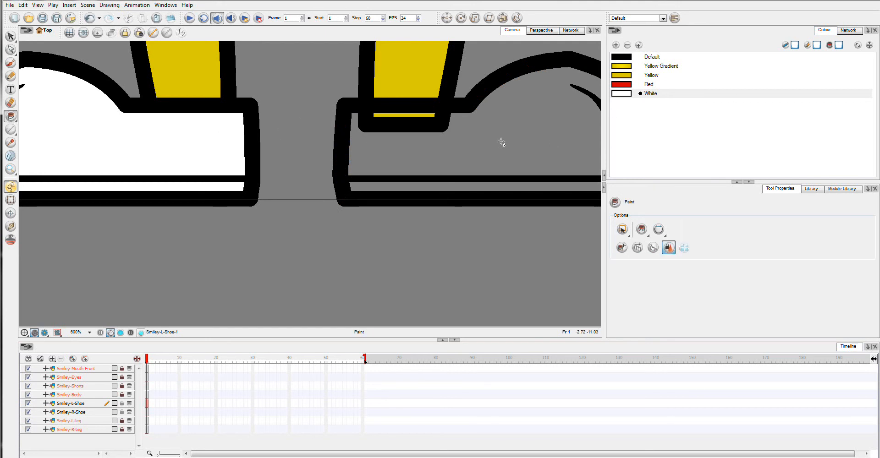
pyautogui.click(439, 184)
pyautogui.click(429, 187)
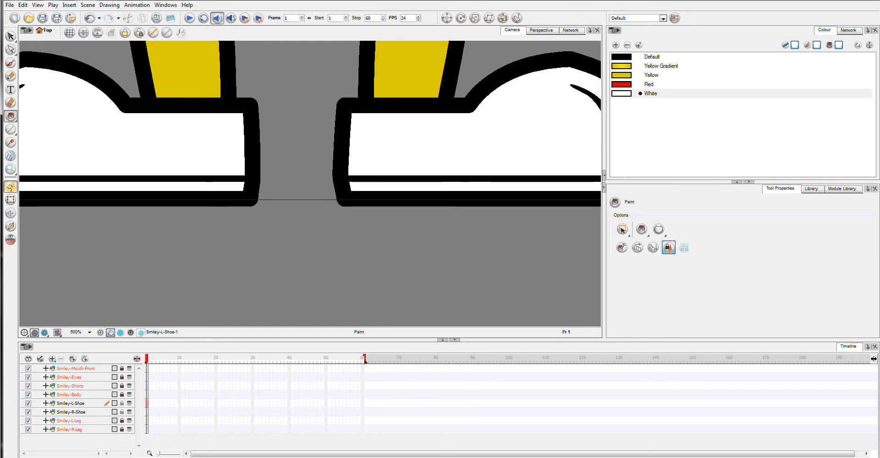
# Zoom out to fit the whole Smiley character in the camera view and check the finished legs and shoes
pyautogui.click(89, 333)
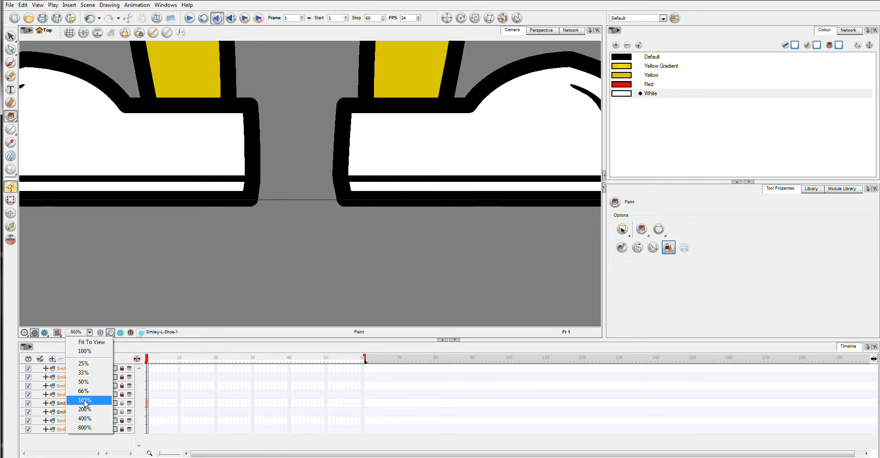
pyautogui.click(84, 410)
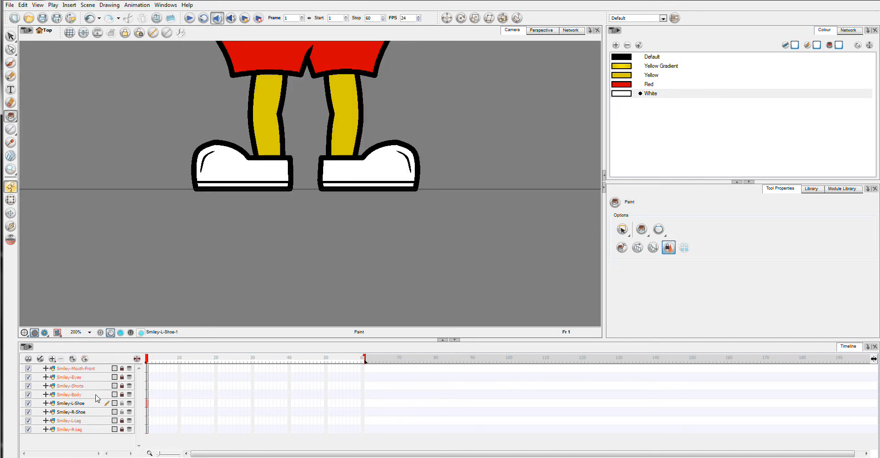
pyautogui.click(89, 333)
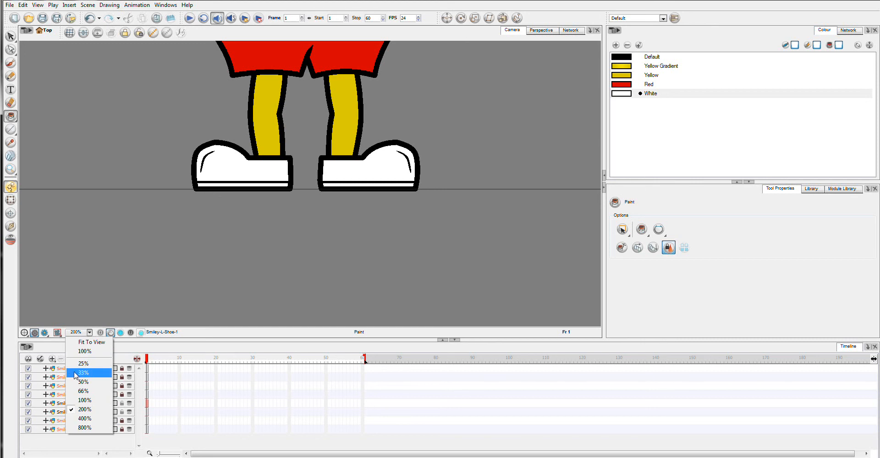
pyautogui.click(97, 344)
pyautogui.moveTo(385, 153); pyautogui.dragTo(389, 240)
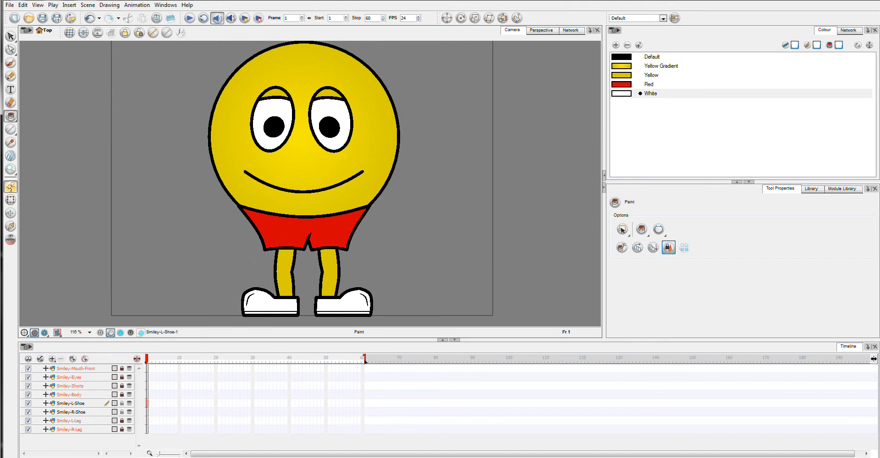
pyautogui.rightClick(211, 457)
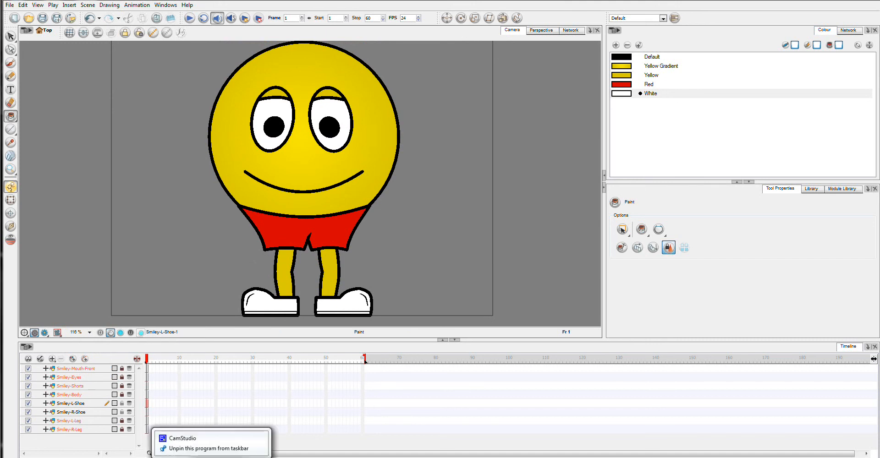
pyautogui.click(799, 457)
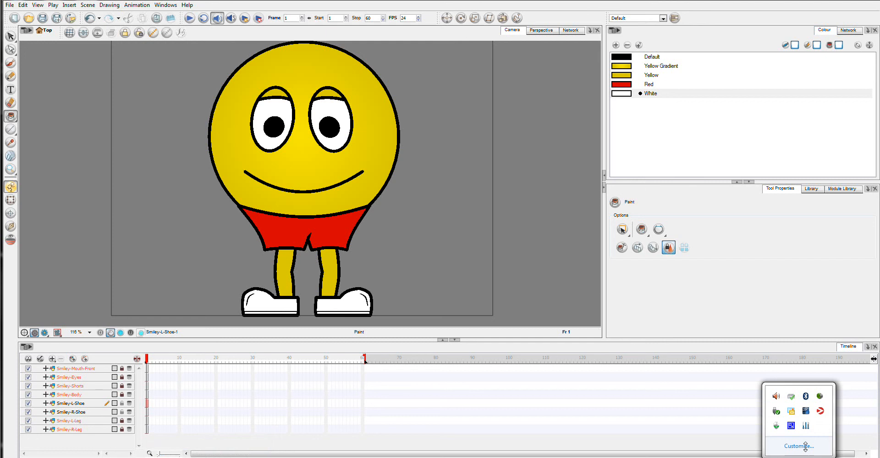